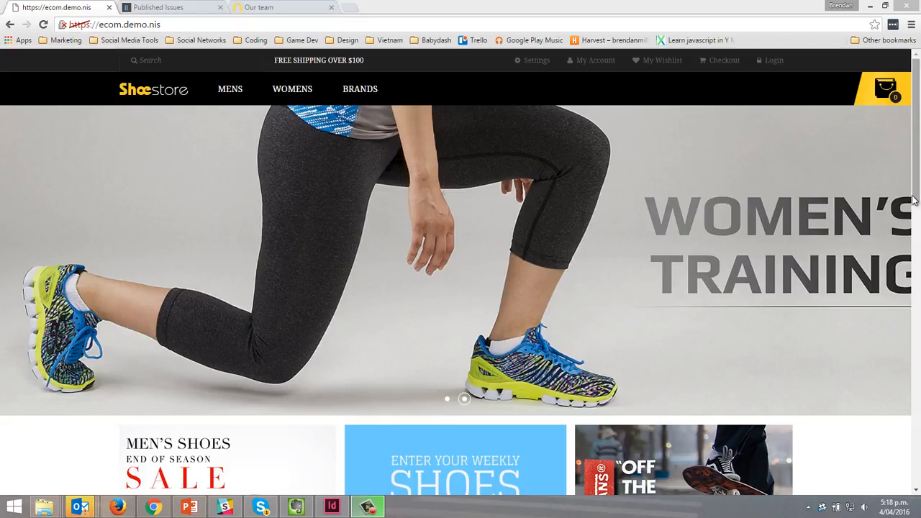
Step: Browse the shoe store to the Womens Sandals & Floaters category and open the Women's Patti product page
scroll(918, 267, down, 3)
scroll(918, 267, down, 1)
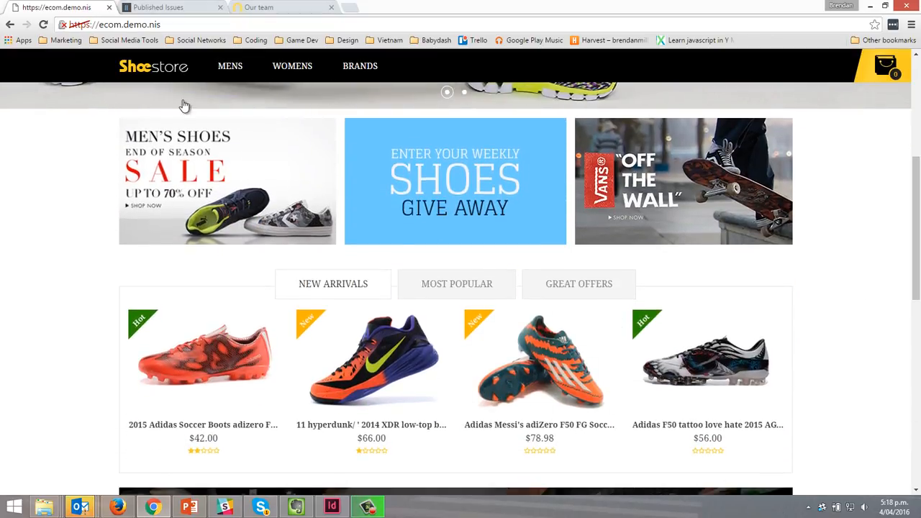
mouse_move(226, 63)
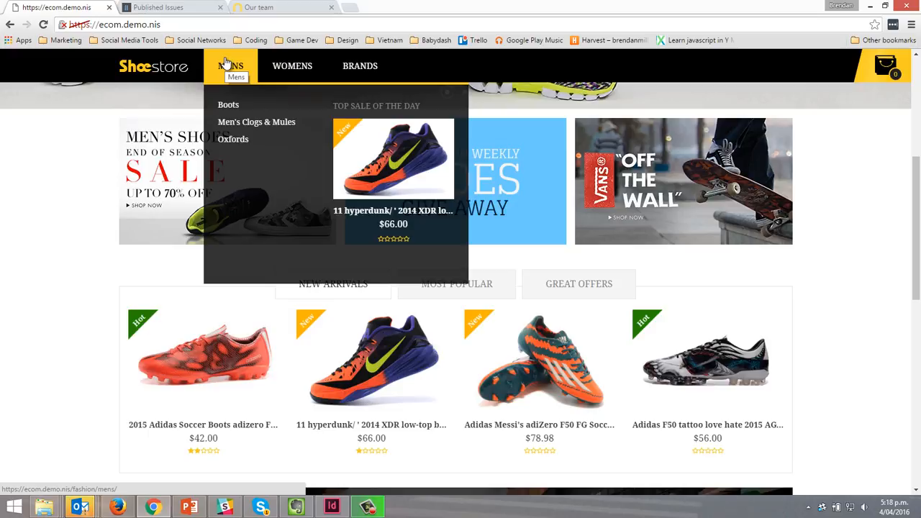
mouse_move(279, 64)
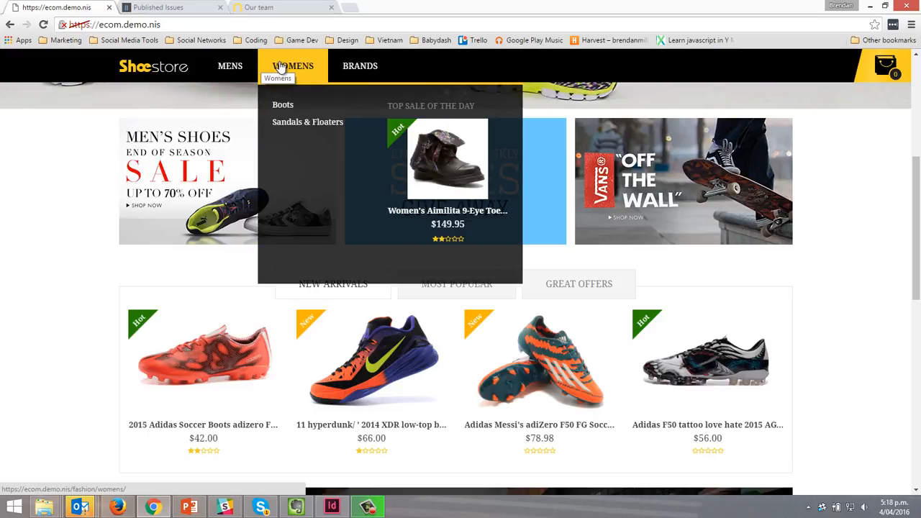
click(308, 124)
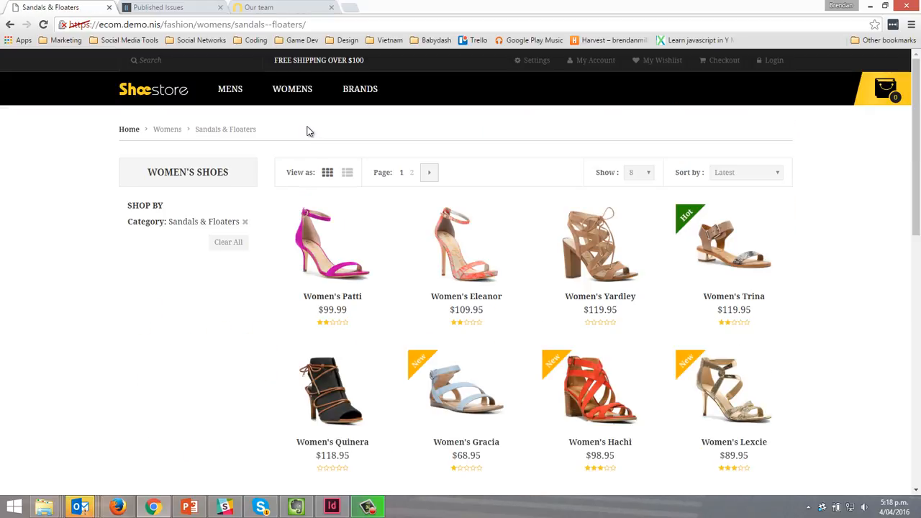
click(362, 271)
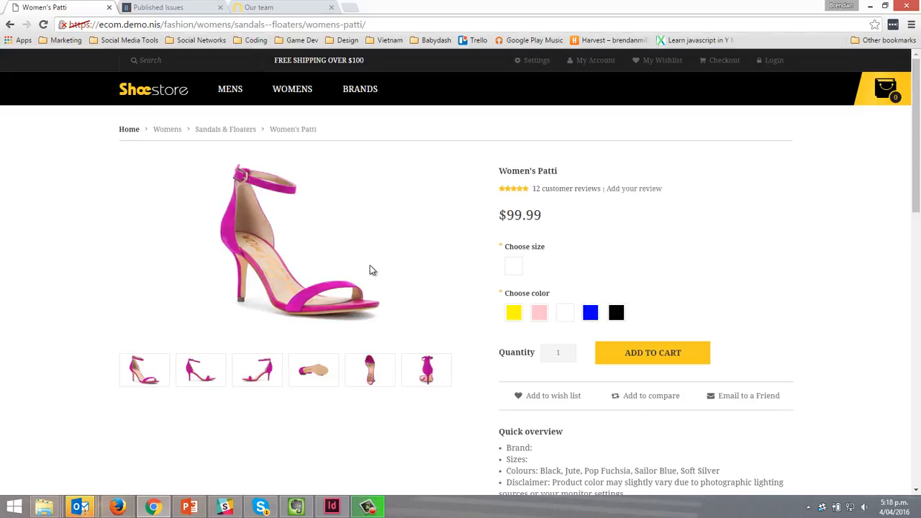
Step: View the side-profile photo from the third thumbnail of Women's Patti and look over the product details
click(256, 371)
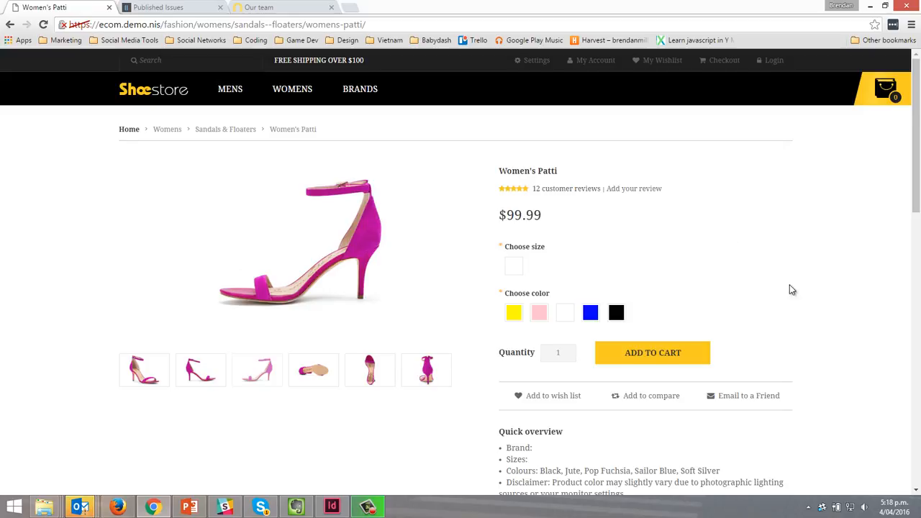
scroll(798, 295, down, 2)
scroll(808, 308, down, 1)
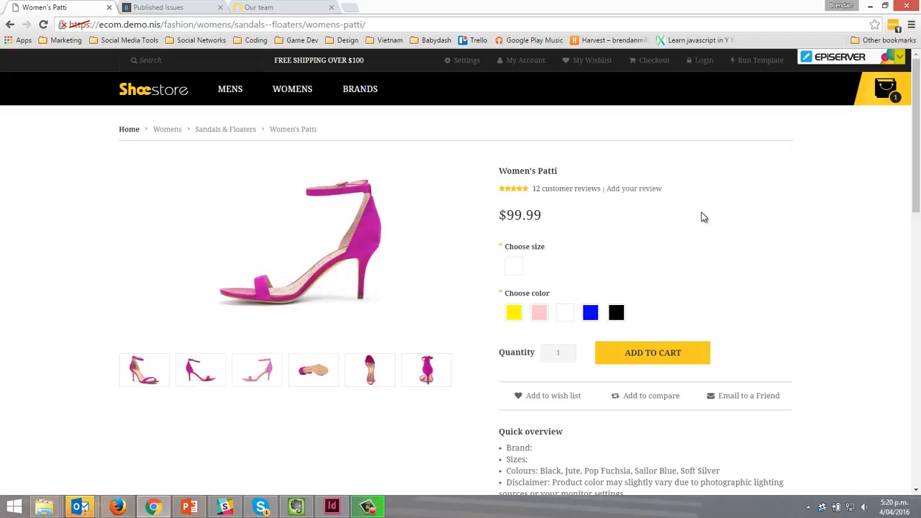
scroll(705, 219, down, 1)
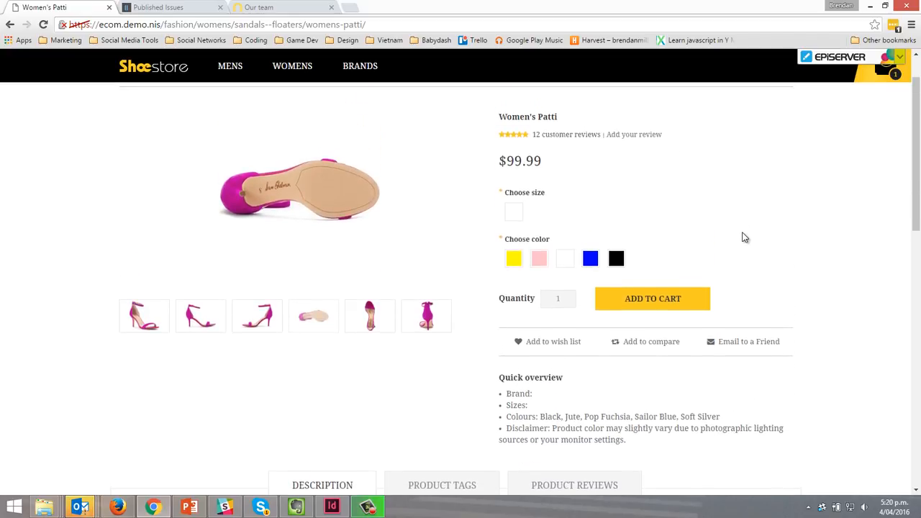
Step: Run the InDesign Server template from the store page and dismiss the completion message
scroll(744, 238, up, 1)
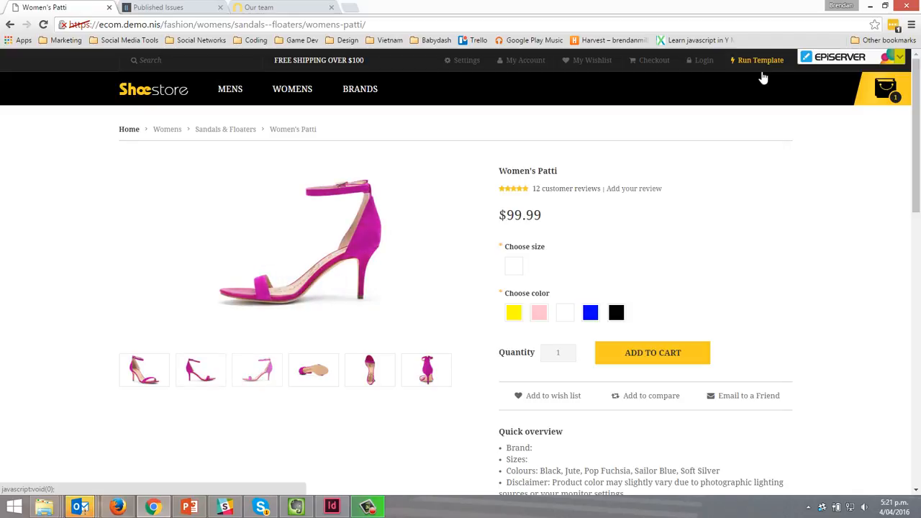
click(725, 67)
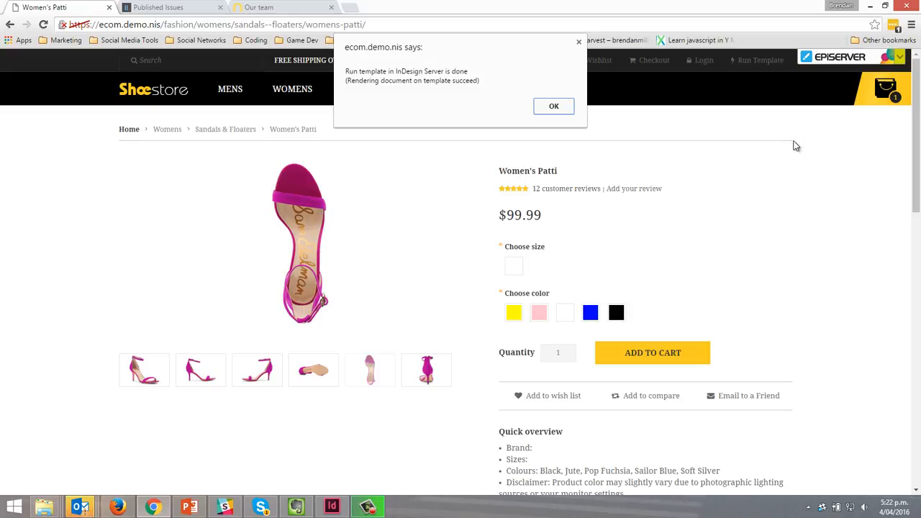
click(567, 107)
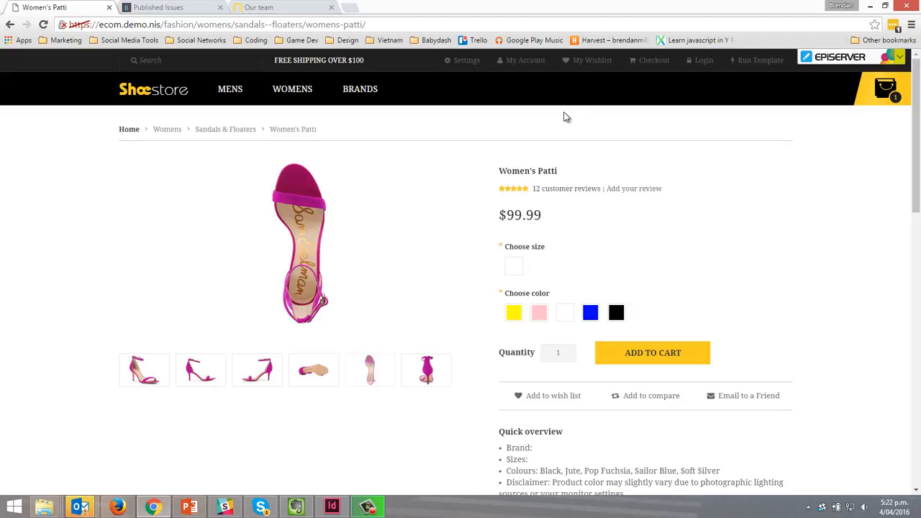
Step: Refresh the Published Issues page and open the newest issue, "Document for complex scripting template 4/4/2016 17:21:42"
click(169, 9)
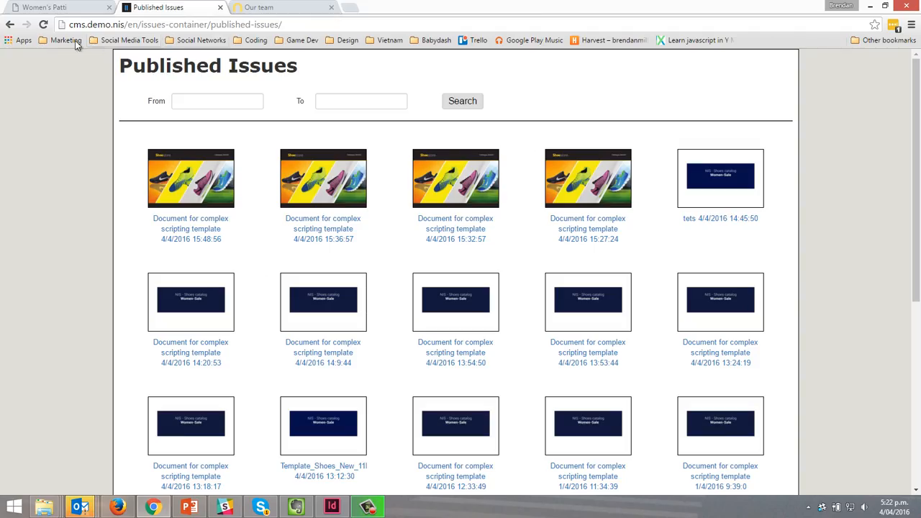
click(45, 25)
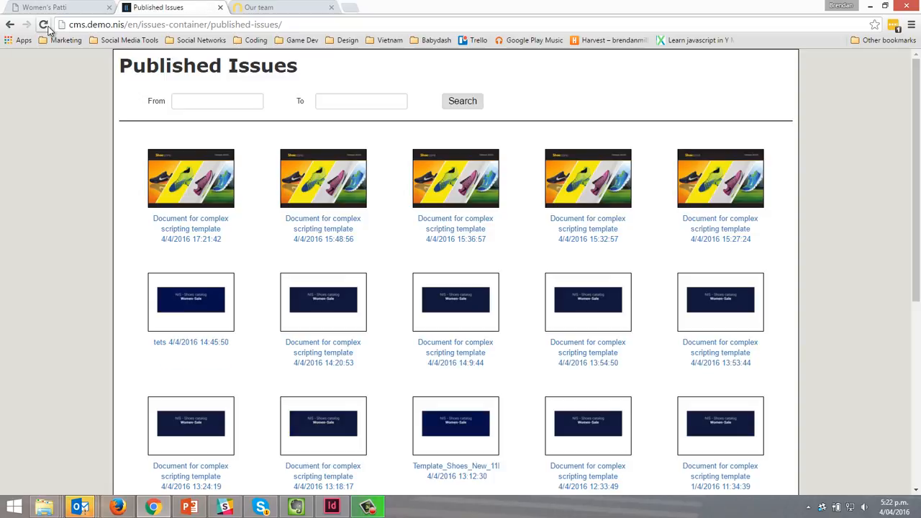
click(184, 230)
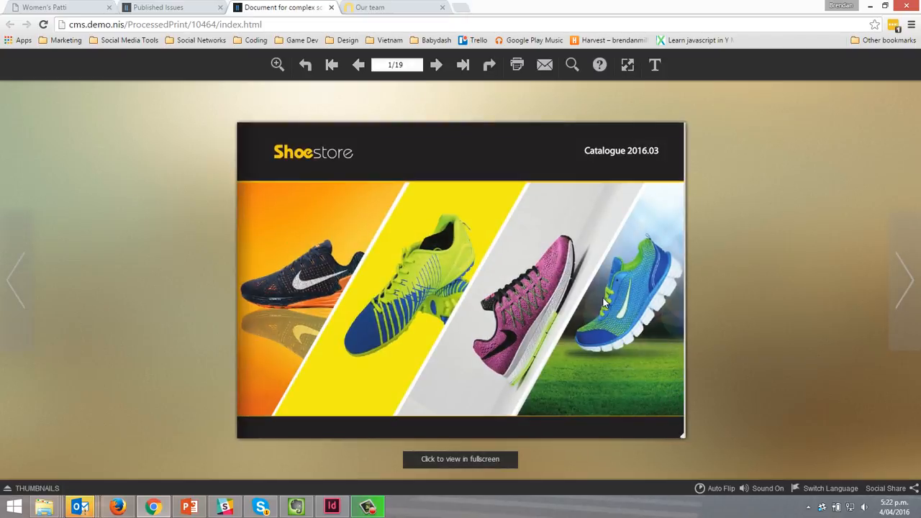
Step: Page through the published shoe catalogue from the cover to pages 16-17, examining the section and product layouts
click(901, 277)
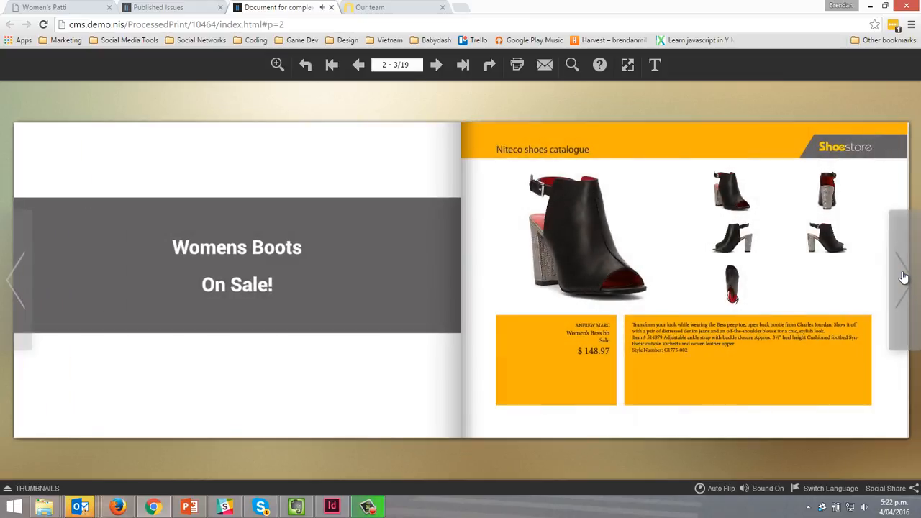
click(900, 277)
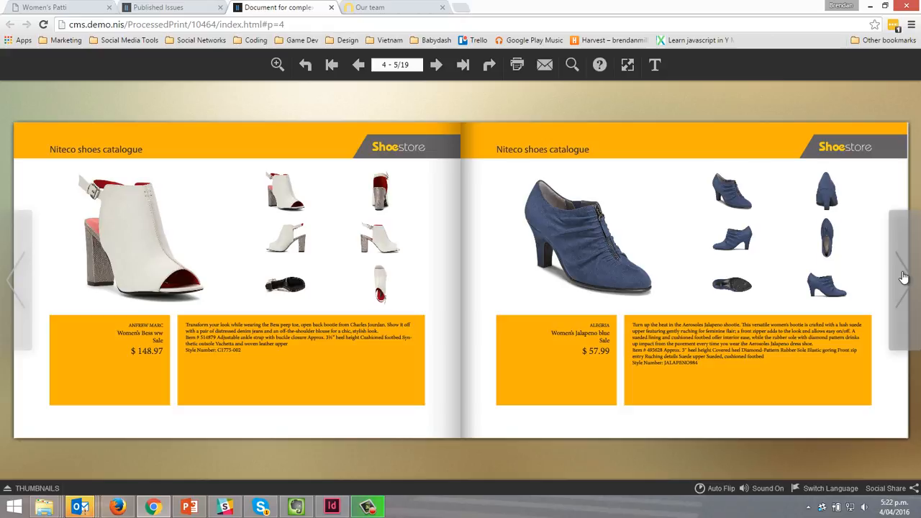
click(903, 277)
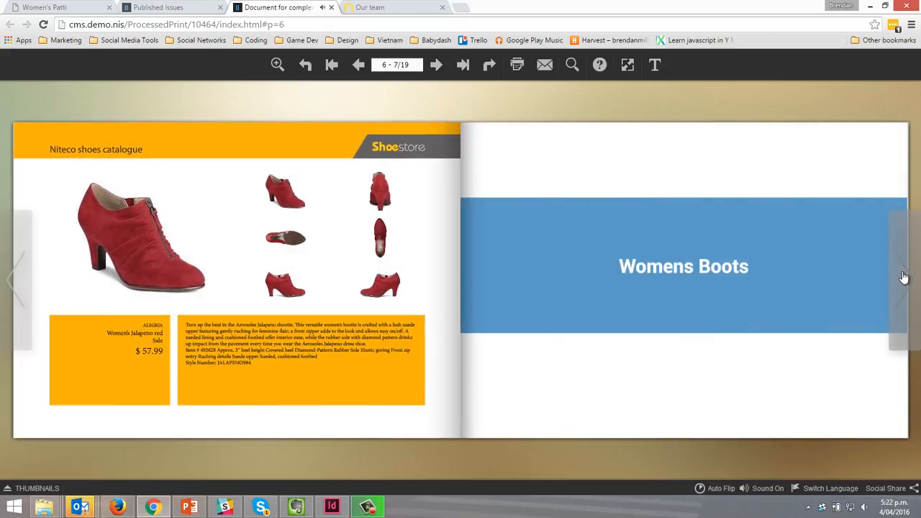
click(904, 276)
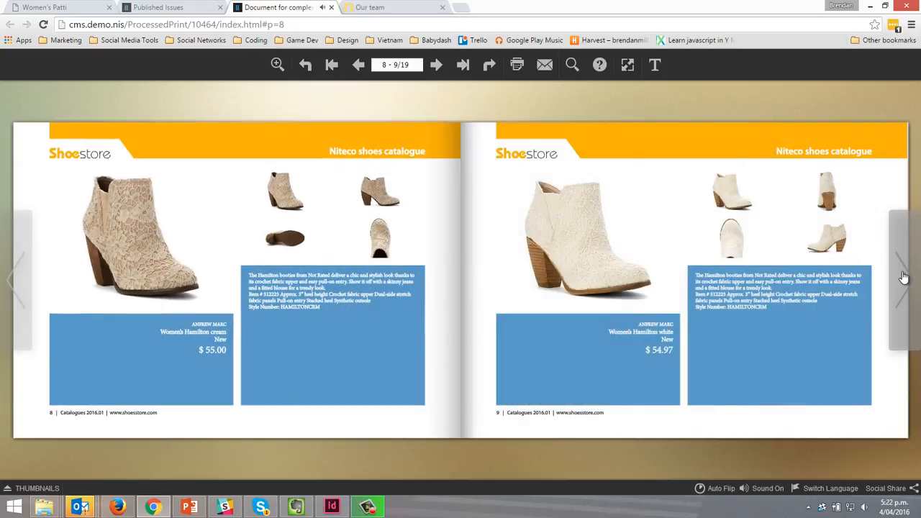
click(904, 277)
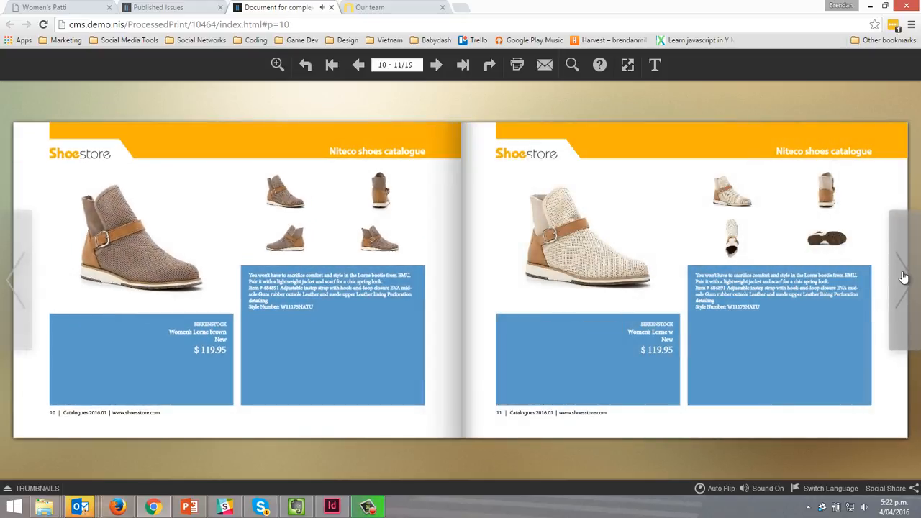
click(904, 277)
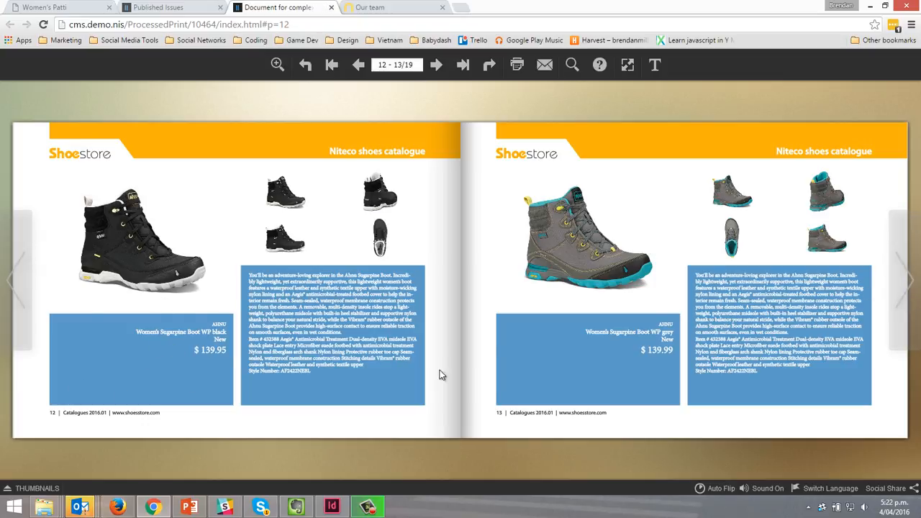
click(902, 289)
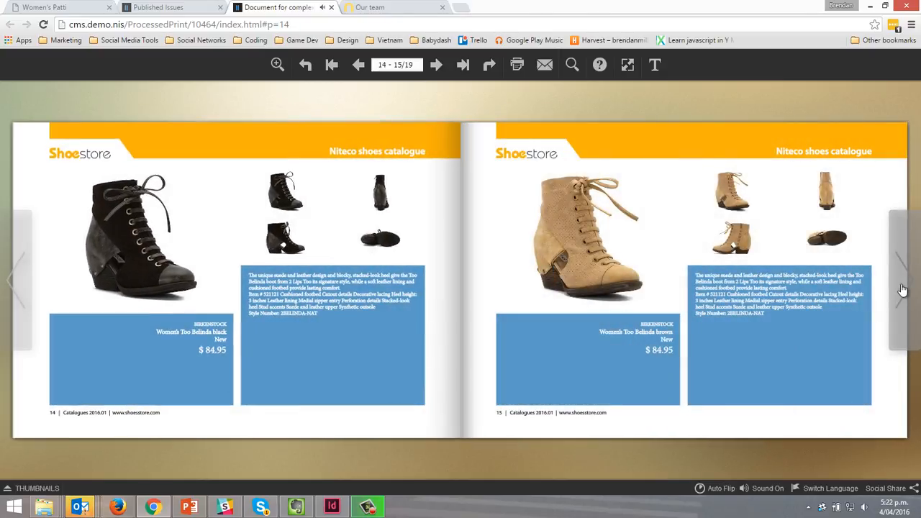
click(903, 289)
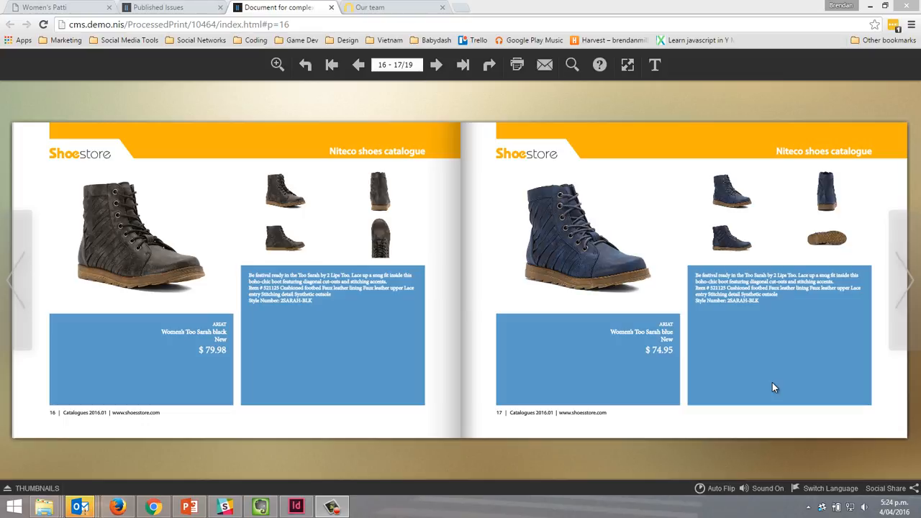
Step: Switch to InDesign, open the NIS Library and log in to the CMS with the saved credentials
click(296, 506)
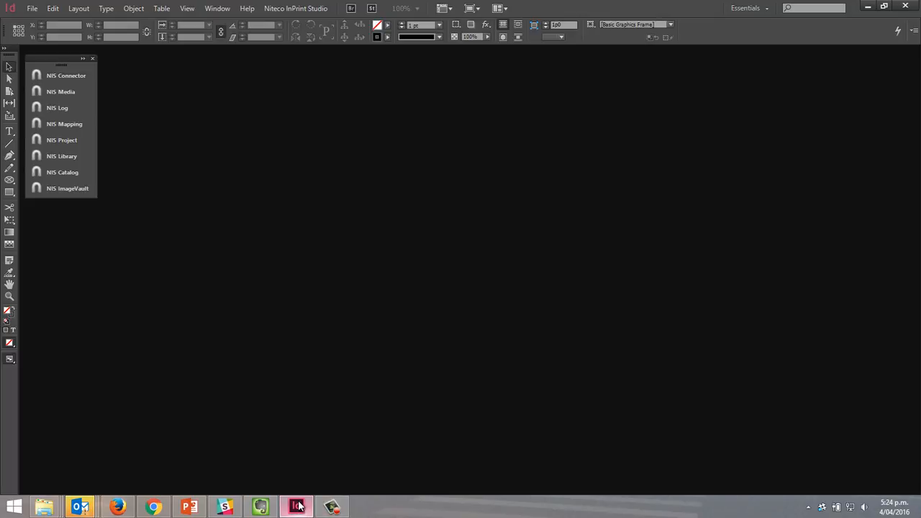
click(64, 156)
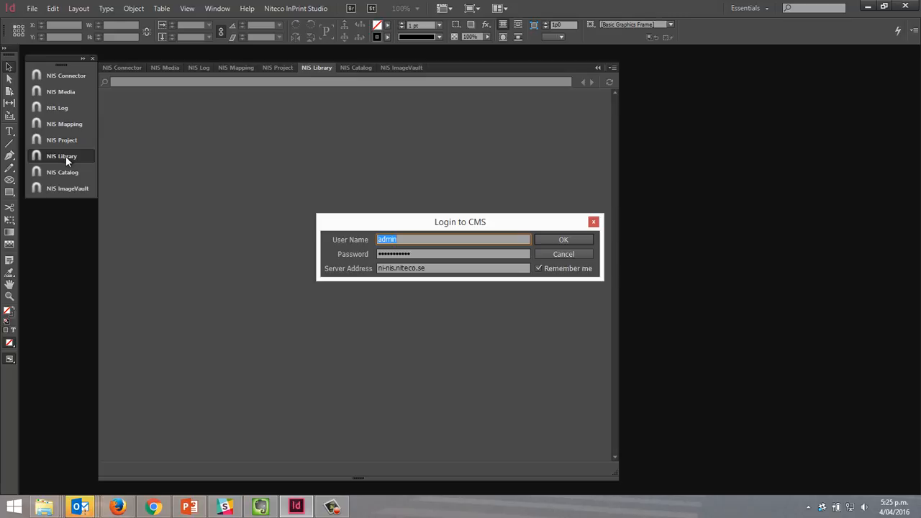
click(549, 242)
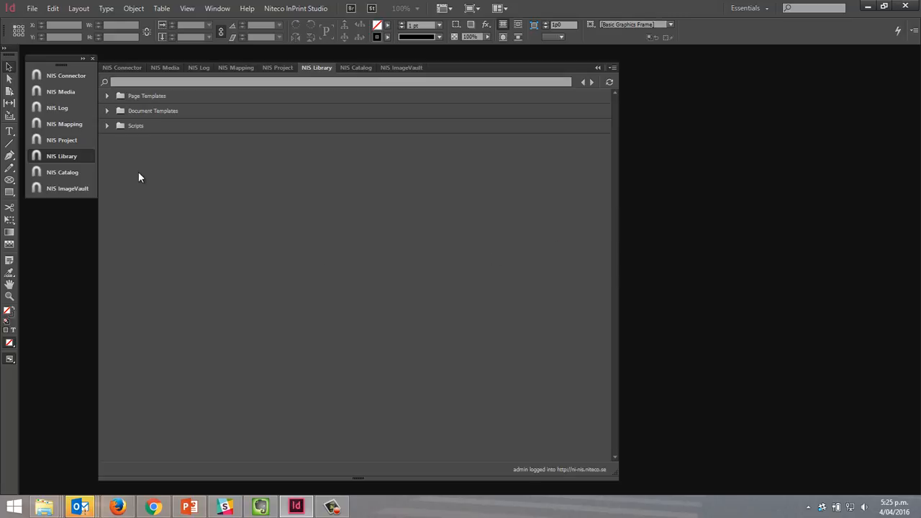
Step: Open "Demo - Shoe Catalog - Simple.indt.indt" from the library's Document Templates and look over its product page layout
click(107, 112)
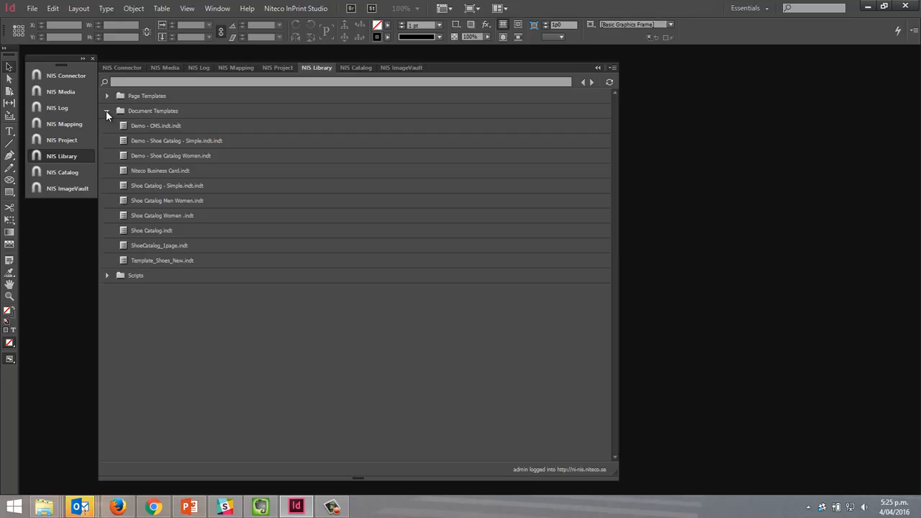
click(158, 140)
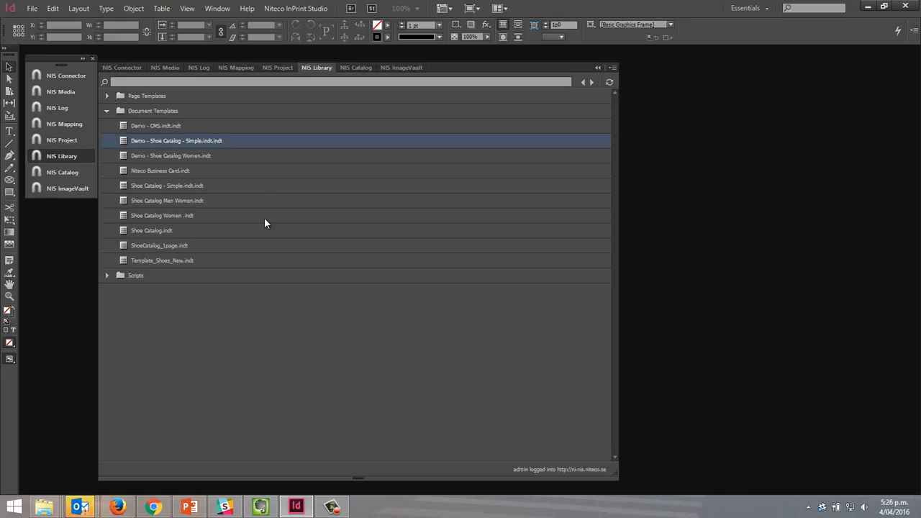
click(597, 68)
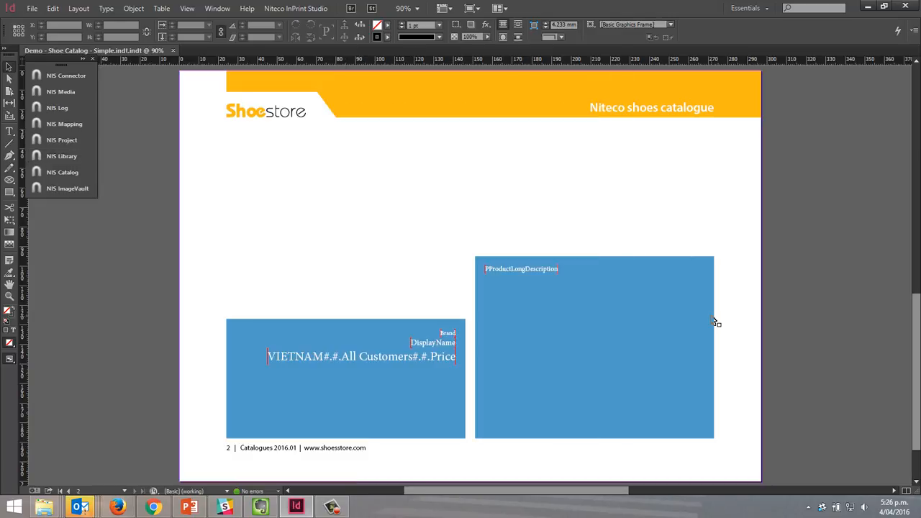
key(ctrl+minus)
key(ctrl+minus)
key(ctrl+minus)
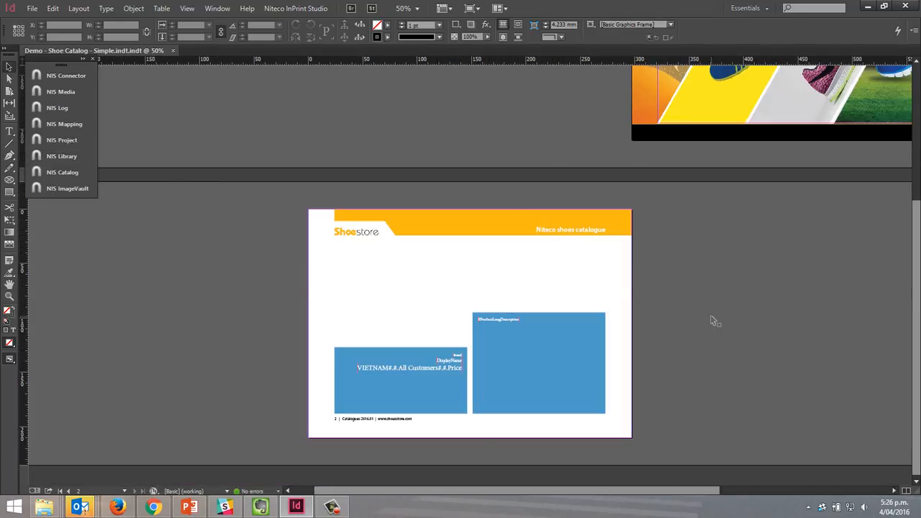
key(ctrl+equal)
key(ctrl+equal)
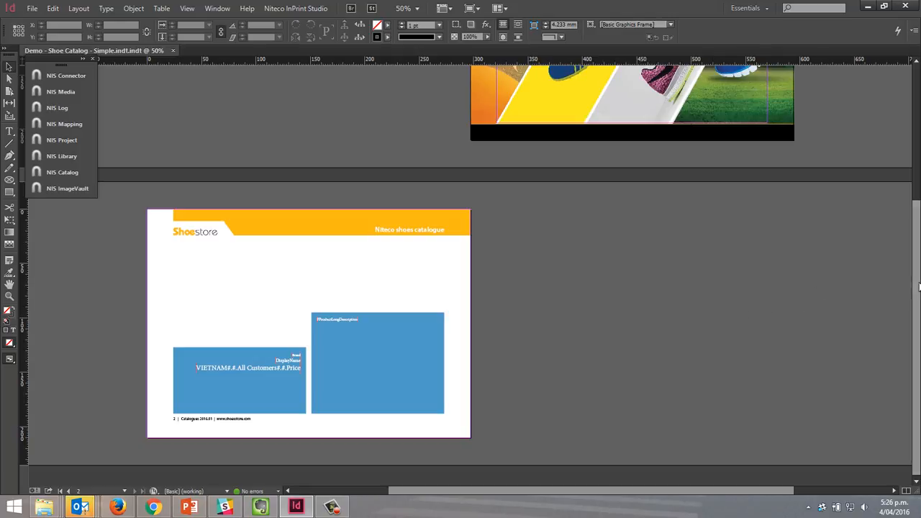
drag(917, 287, 903, 308)
Step: In the NIS Catalog, list ShoeStore > Fashion > Womens > Sandals & Floaters and preview the black and Cappuccino Woman's Gracia sandals
click(58, 173)
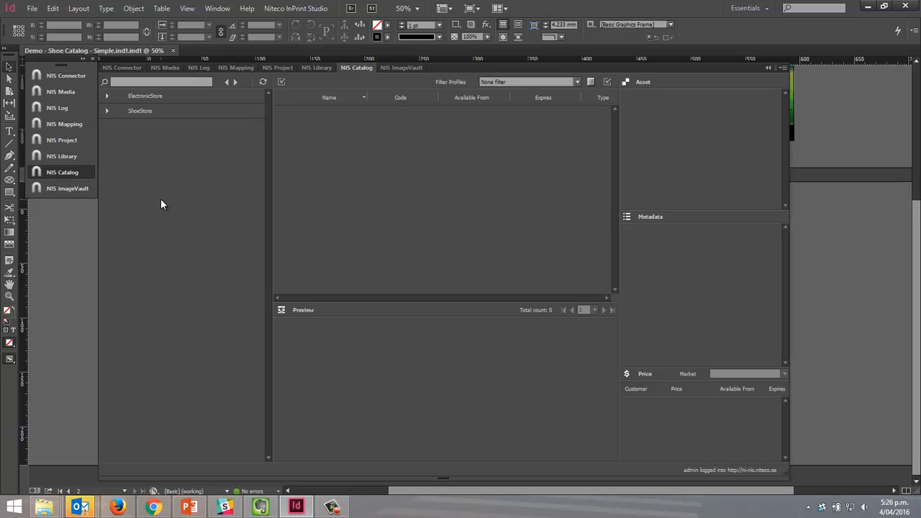
click(107, 112)
click(113, 126)
click(119, 156)
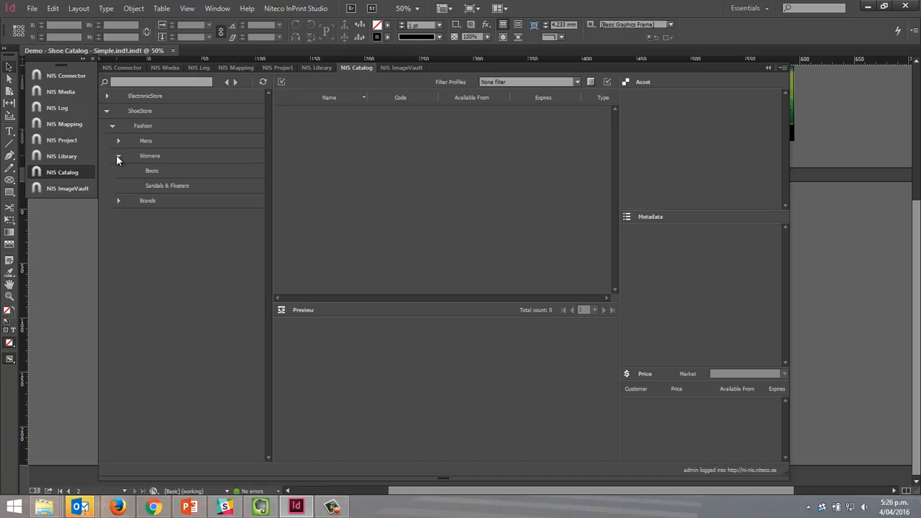
click(158, 186)
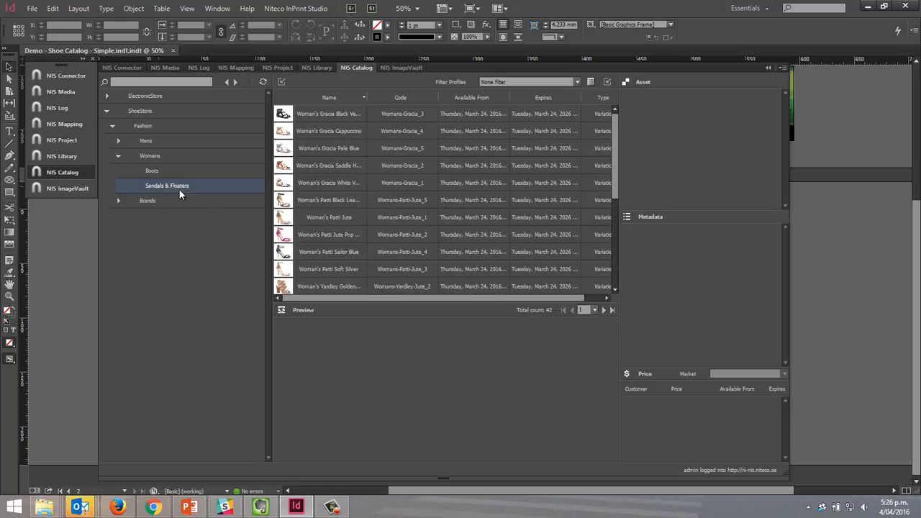
click(352, 115)
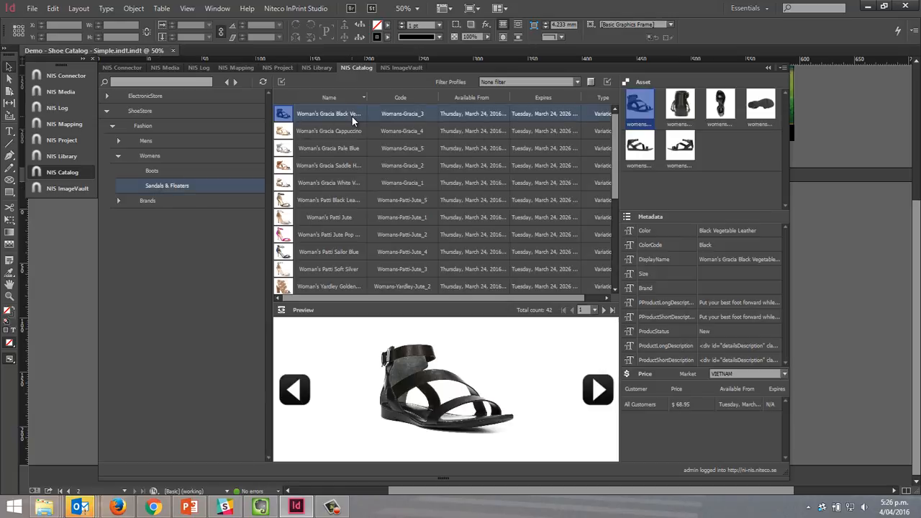
click(349, 131)
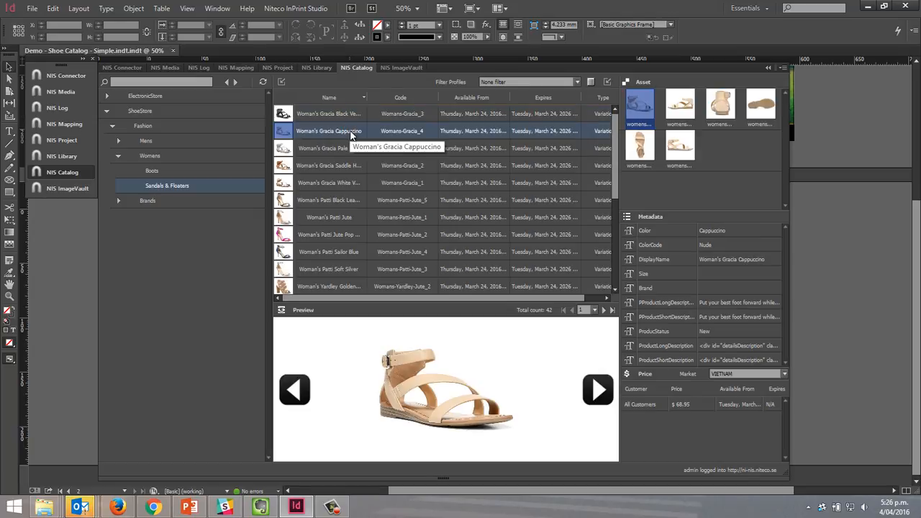
Step: Examine the Cappuccino Gracia sandal's asset images and compare the product data of the black and Cappuccino Gracia variations
click(722, 111)
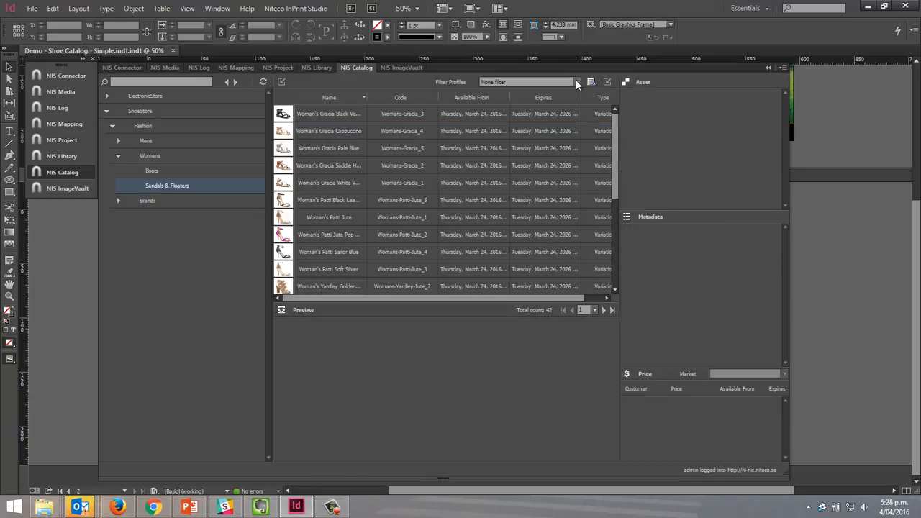
click(436, 114)
click(427, 133)
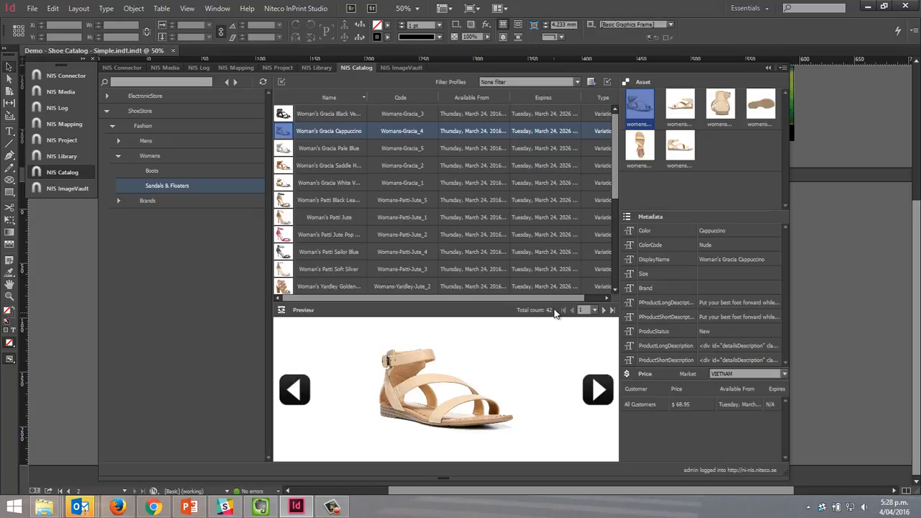
Step: Filter Sandals & Floaters with the "Price less $90" profile and insert all filtered products into the shoe catalogue template
click(576, 83)
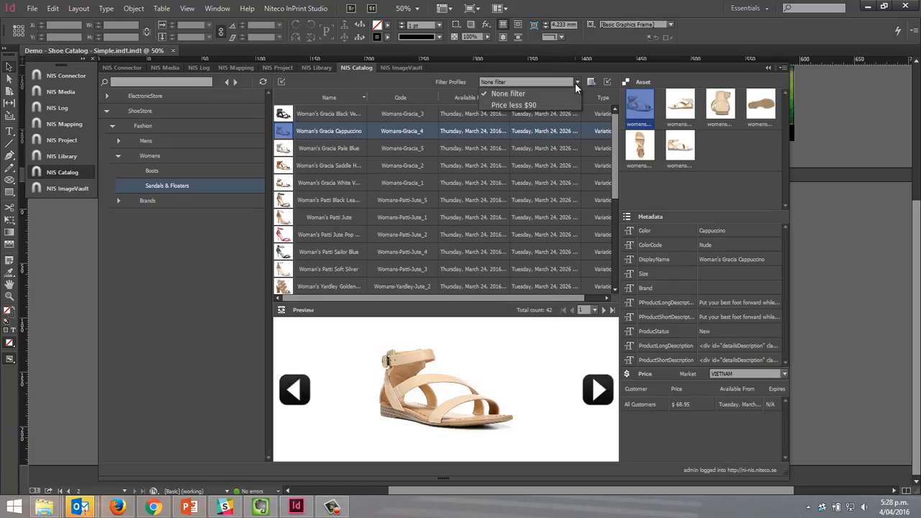
click(543, 107)
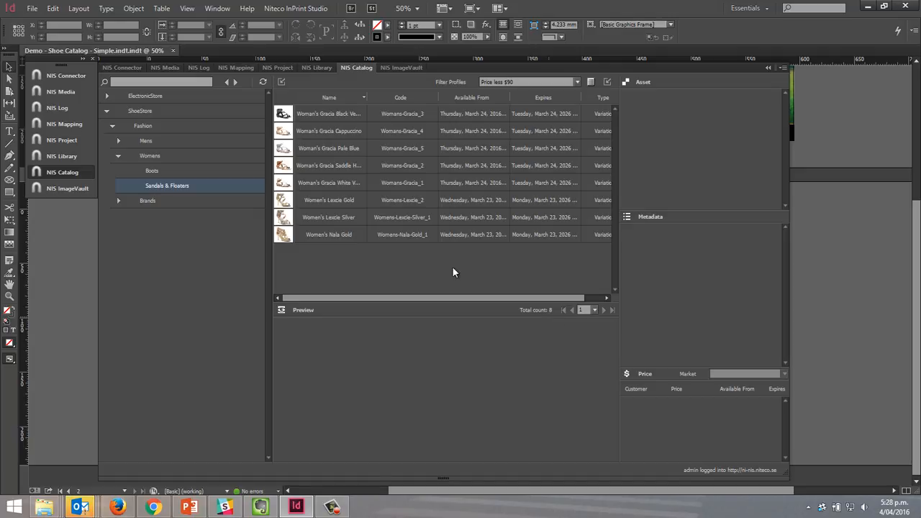
click(332, 113)
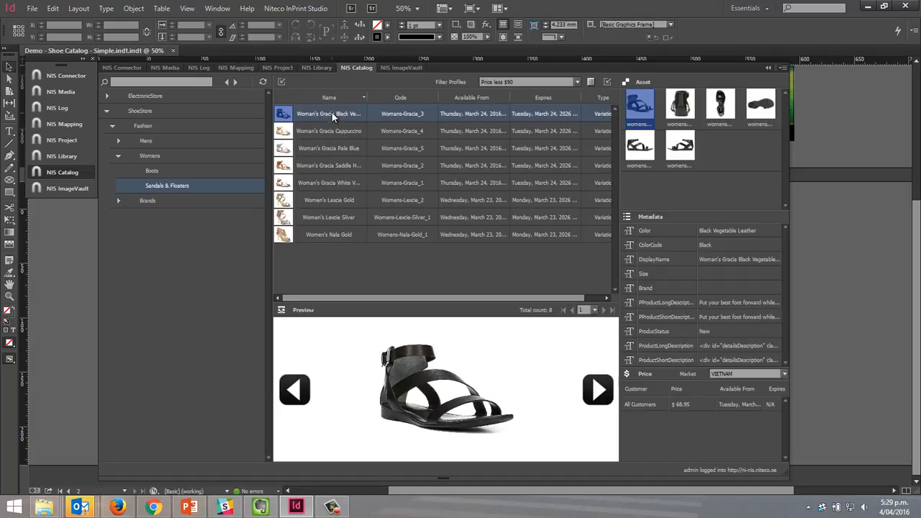
shift+click(349, 234)
click(282, 81)
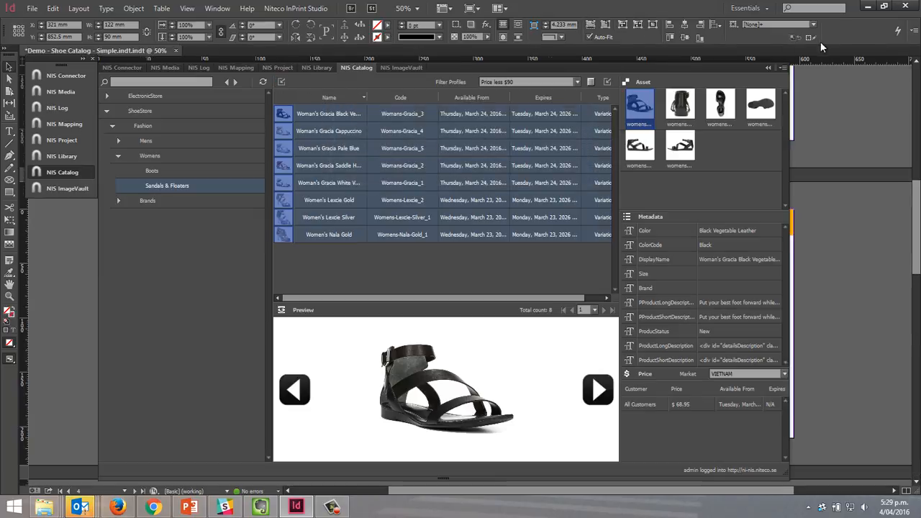
click(767, 69)
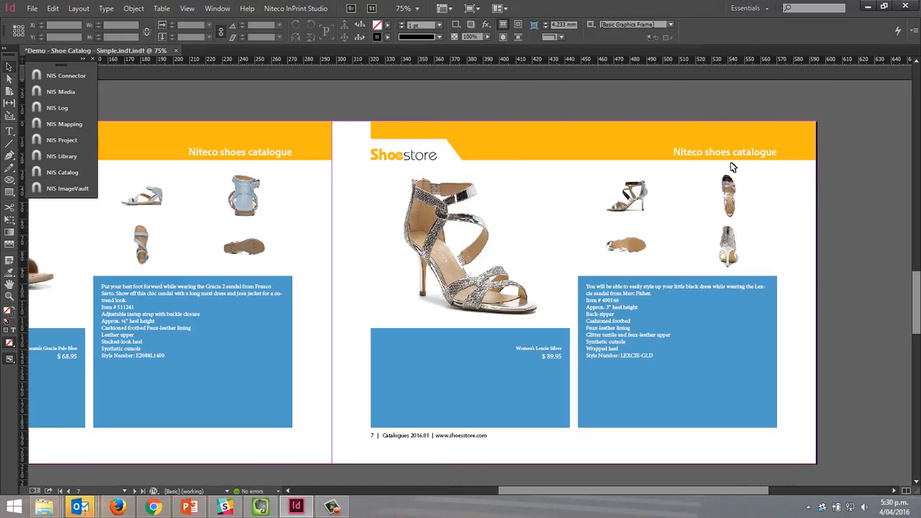
Step: Review the generated catalogue spreads, checking each sandal's images, description and price on pages 2 to 7
key(ctrl+minus)
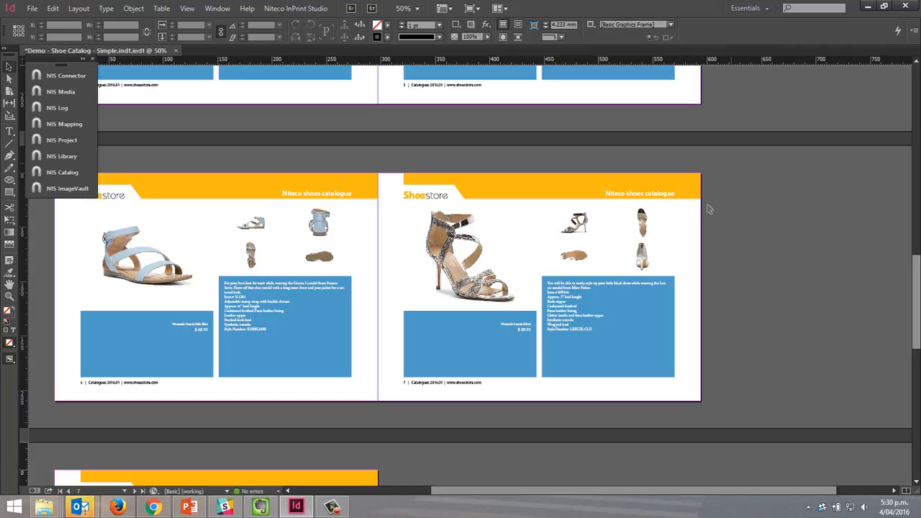
scroll(709, 381, up, 2)
scroll(710, 383, up, 6)
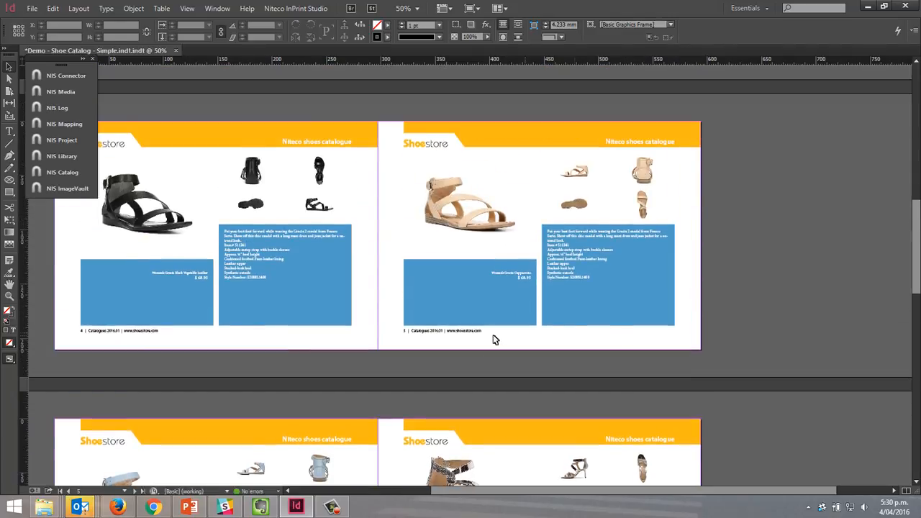
scroll(495, 341, up, 6)
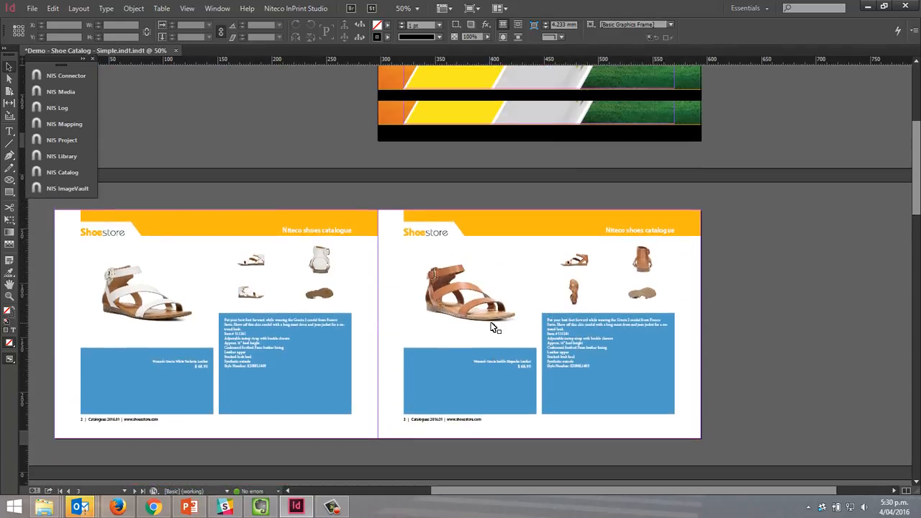
scroll(302, 309, down, 5)
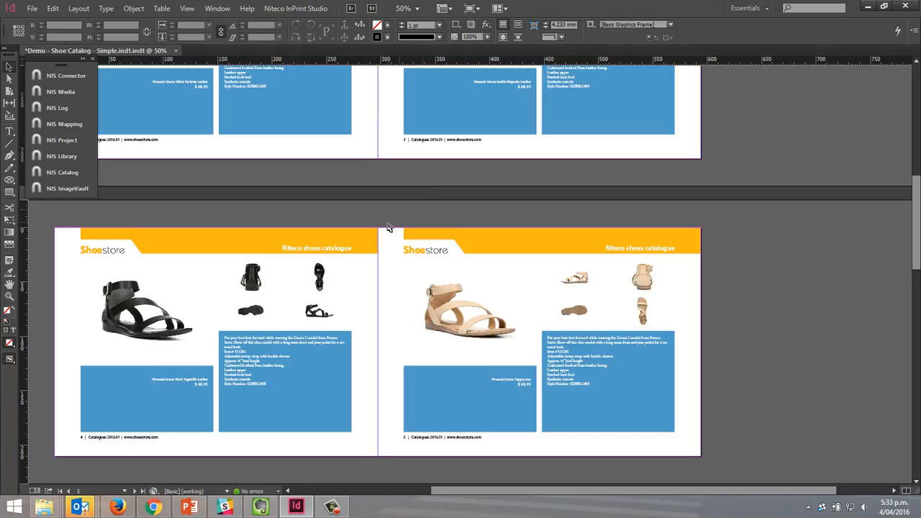
Step: Switch to Chrome, open the Niteco site's Our Team page and read the profiles of two program managers
click(153, 507)
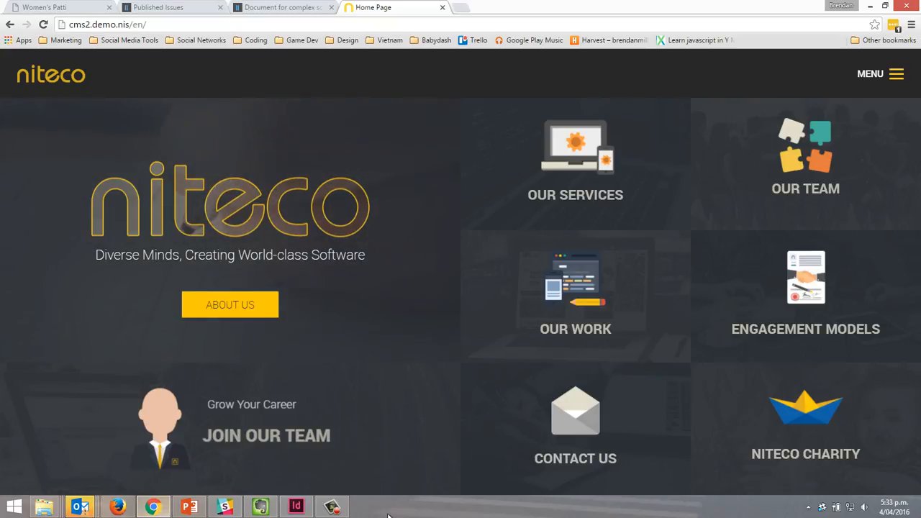
click(806, 170)
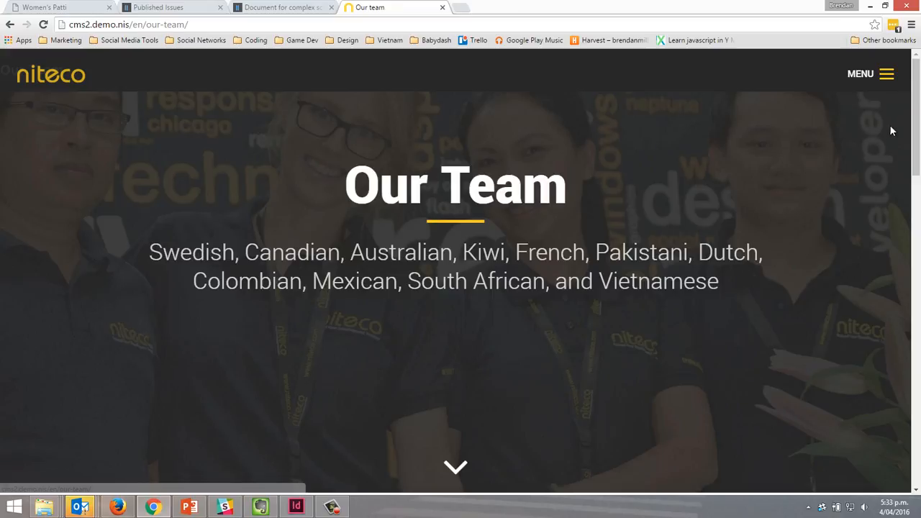
drag(914, 130, 917, 308)
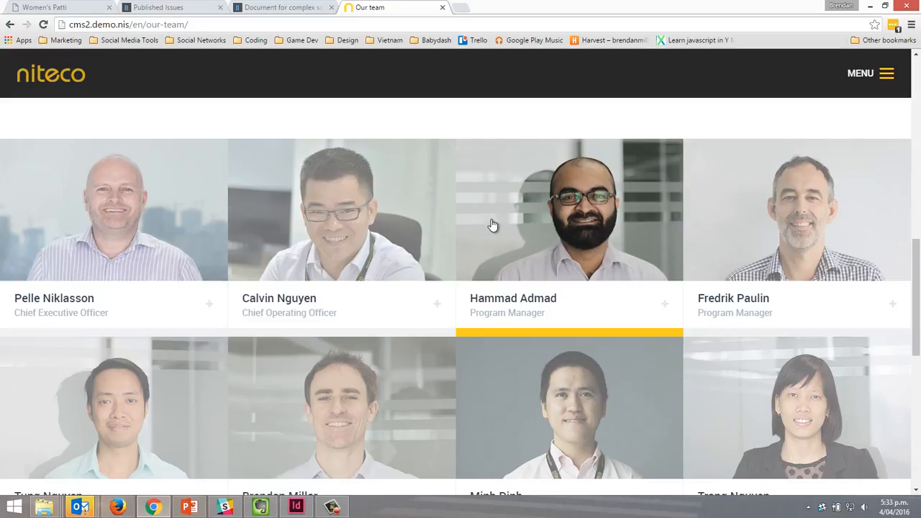
click(535, 223)
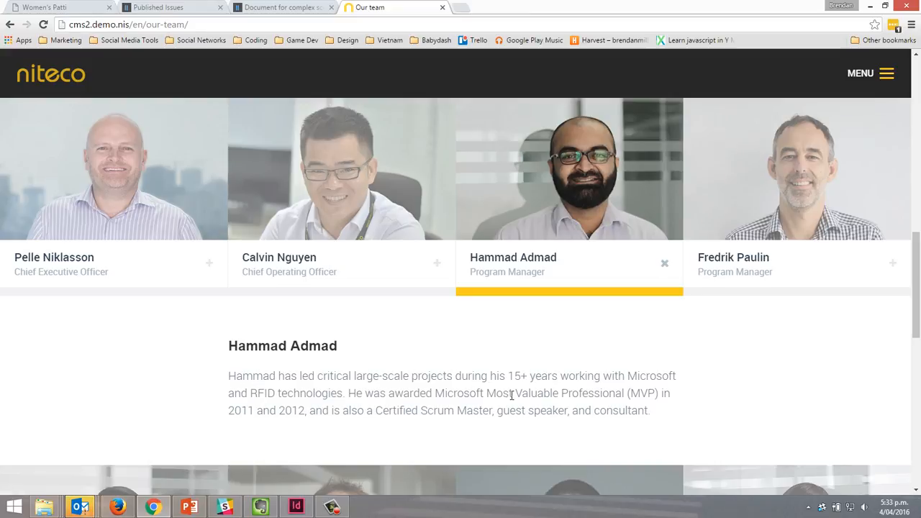
scroll(518, 381, down, 3)
click(531, 364)
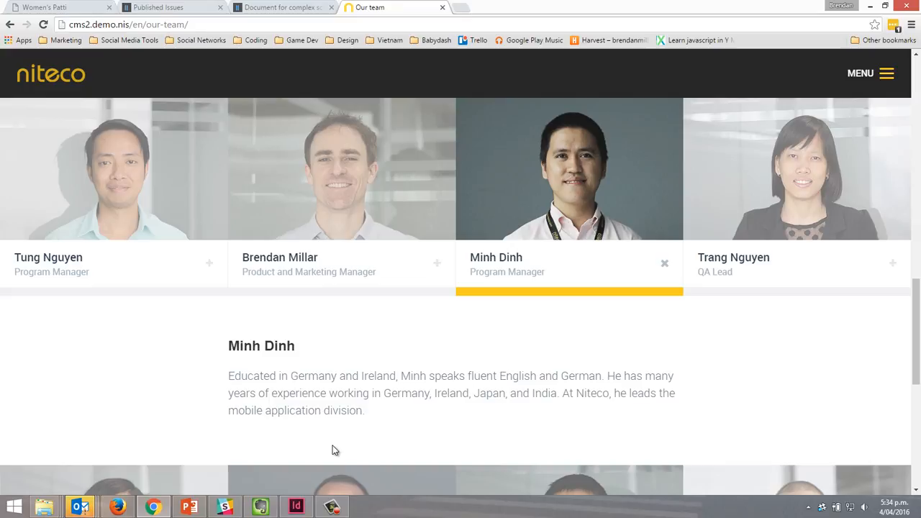
Step: Switch to InDesign, open "Demo - CMS.indt.indt" from the NIS Library's Document Templates and show its page layout
click(298, 506)
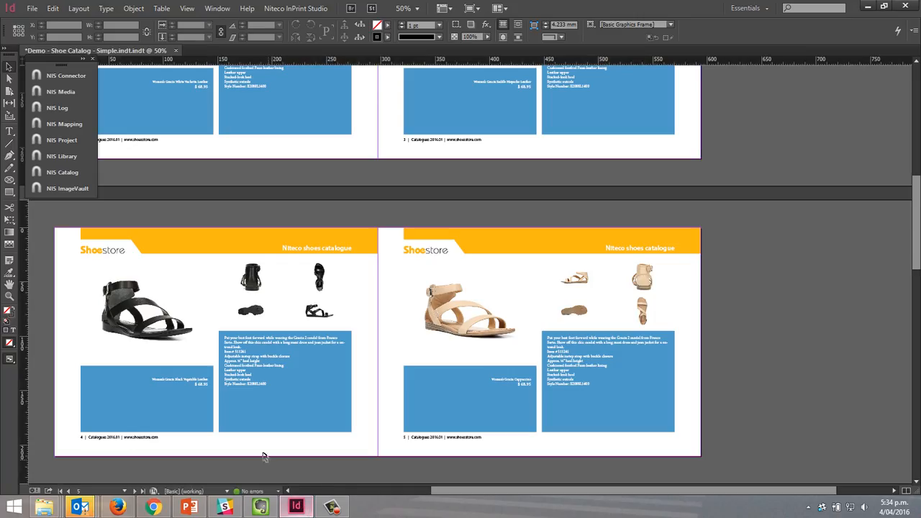
click(49, 159)
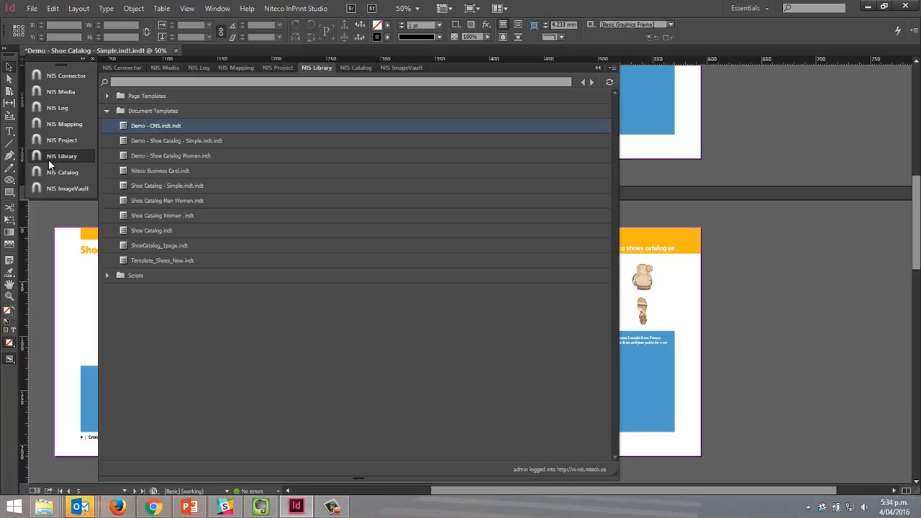
double_click(162, 126)
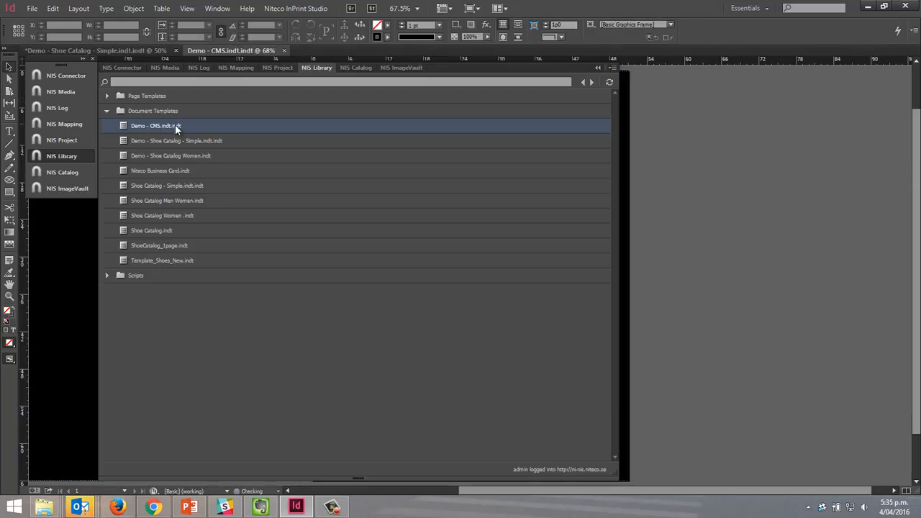
click(598, 68)
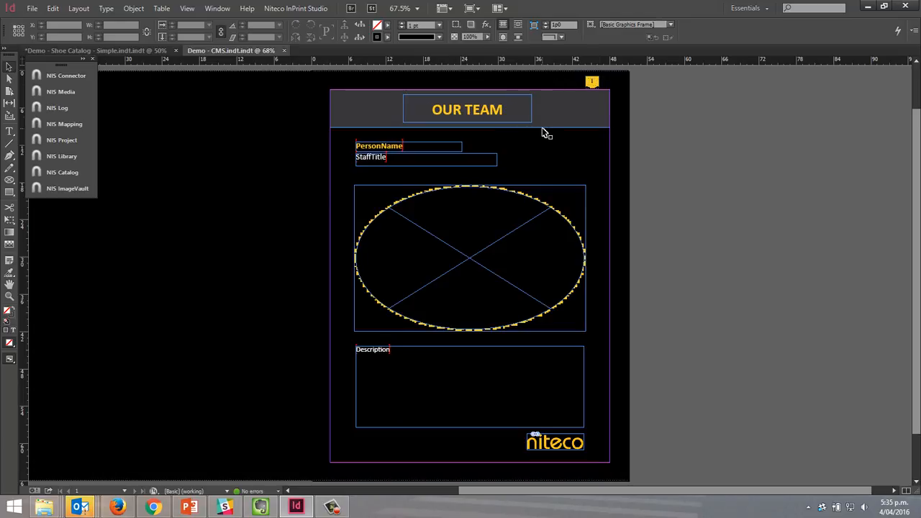
Step: In the NIS Connector, look through the NitecoSite pages, list its blocks and show the first People block's fields
click(52, 79)
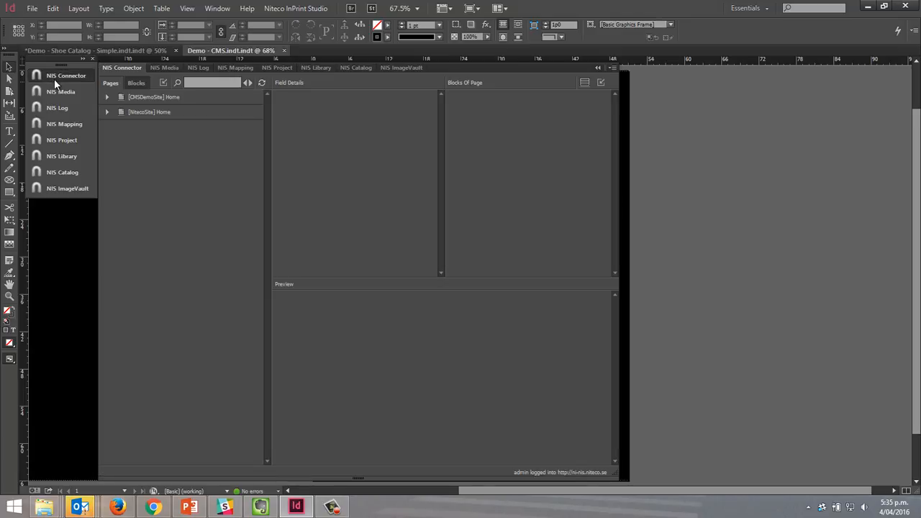
click(107, 111)
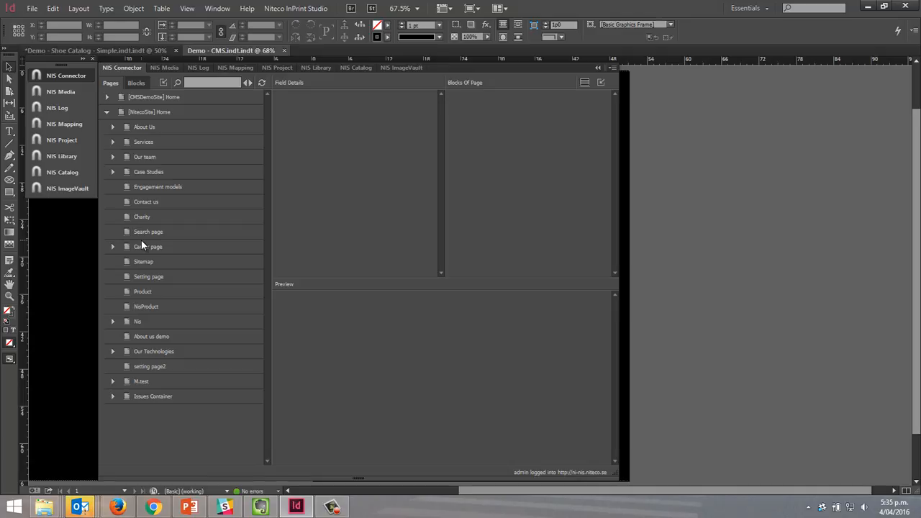
click(134, 83)
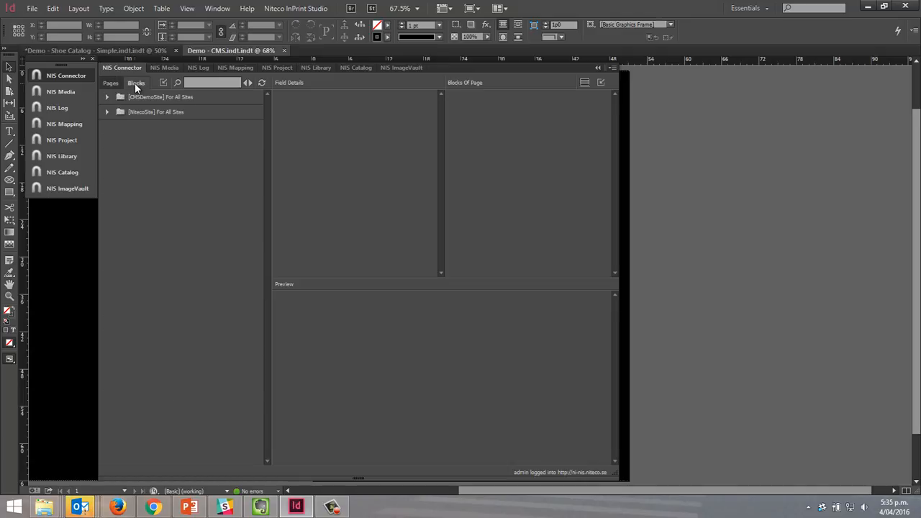
click(107, 112)
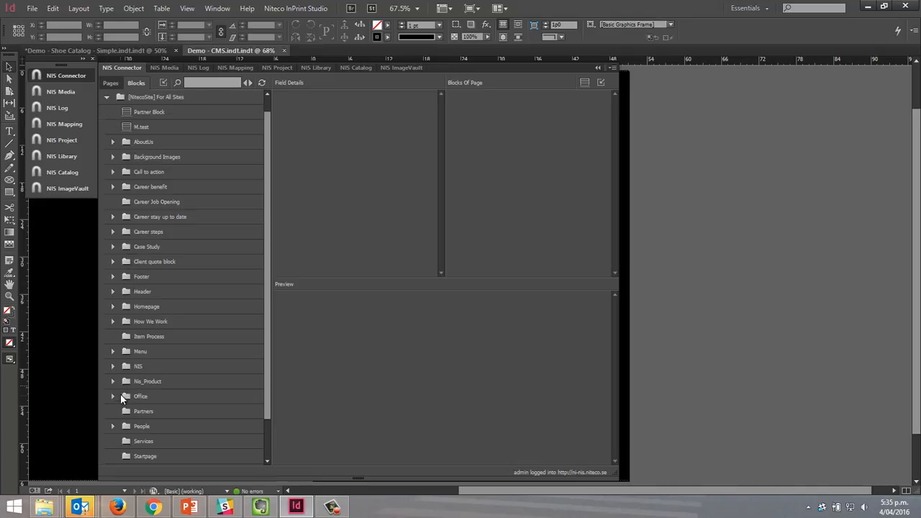
click(113, 426)
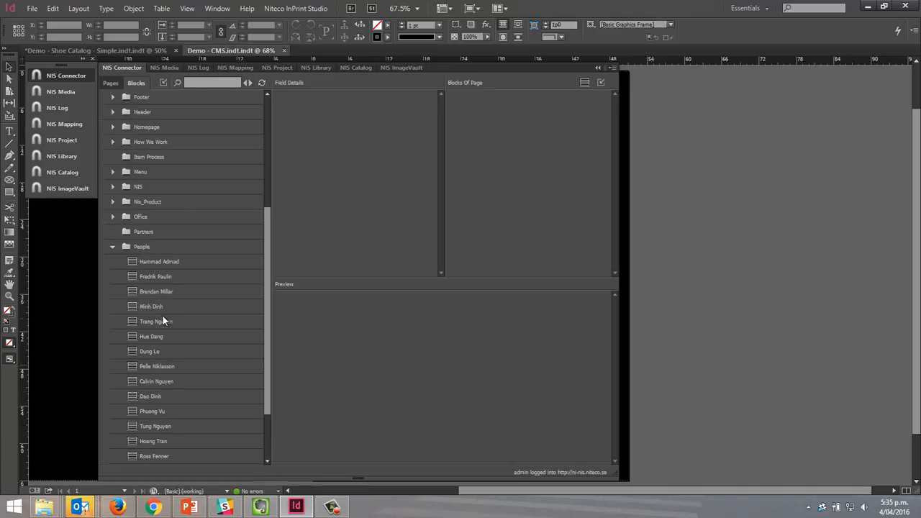
scroll(163, 298, down, 1)
click(157, 248)
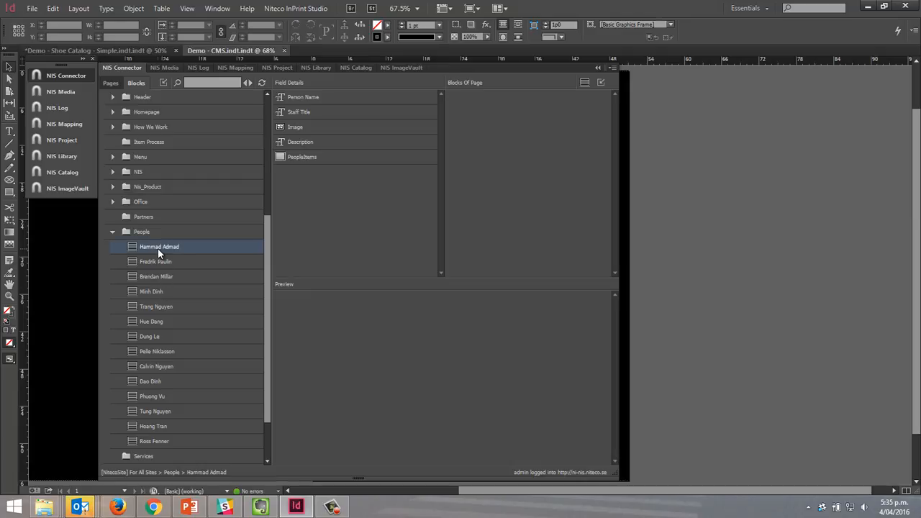
Step: Preview the Person Name, Staff Title, Image and Description fields of the first People block
click(303, 97)
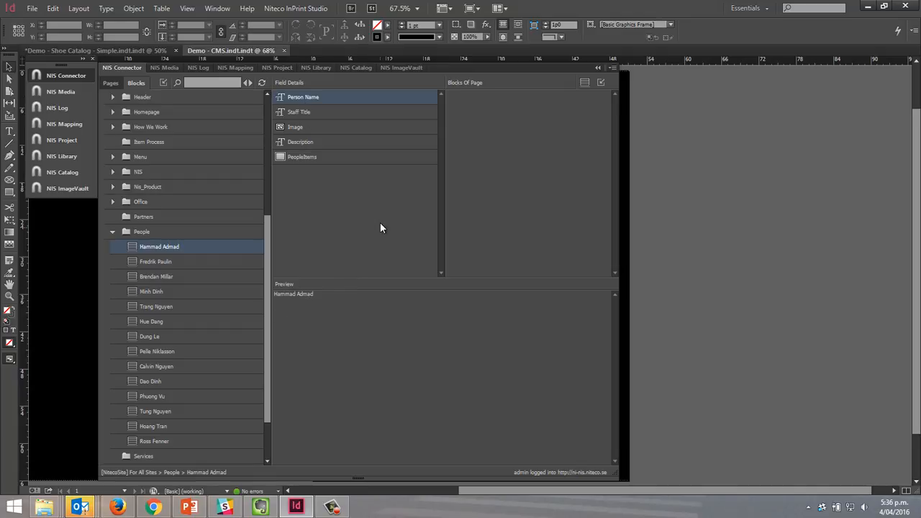
click(314, 117)
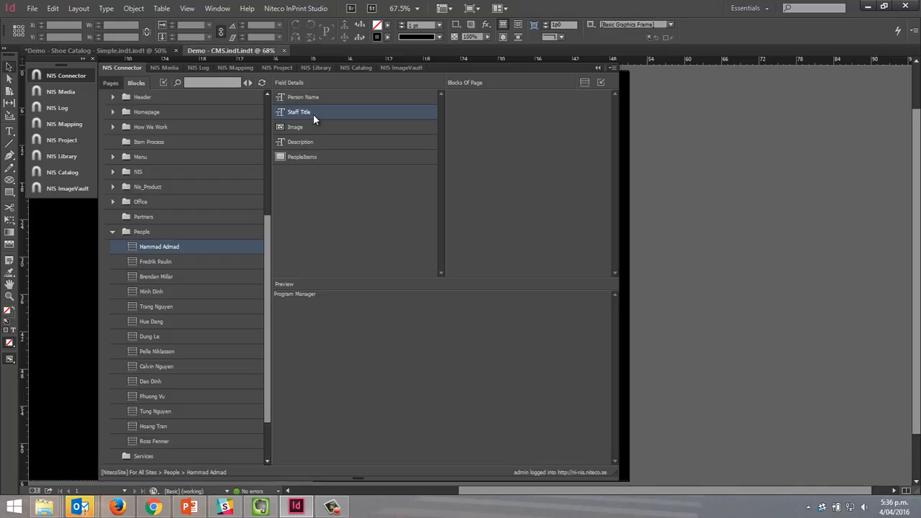
click(325, 126)
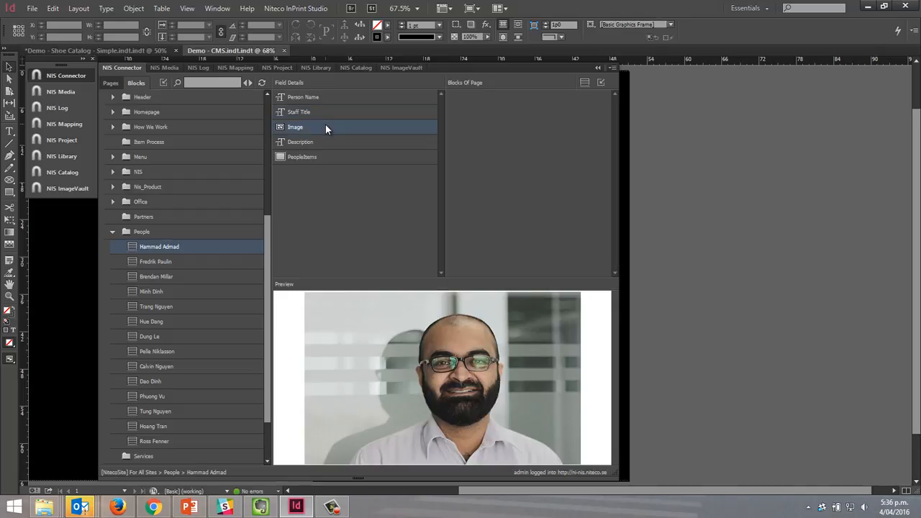
click(329, 144)
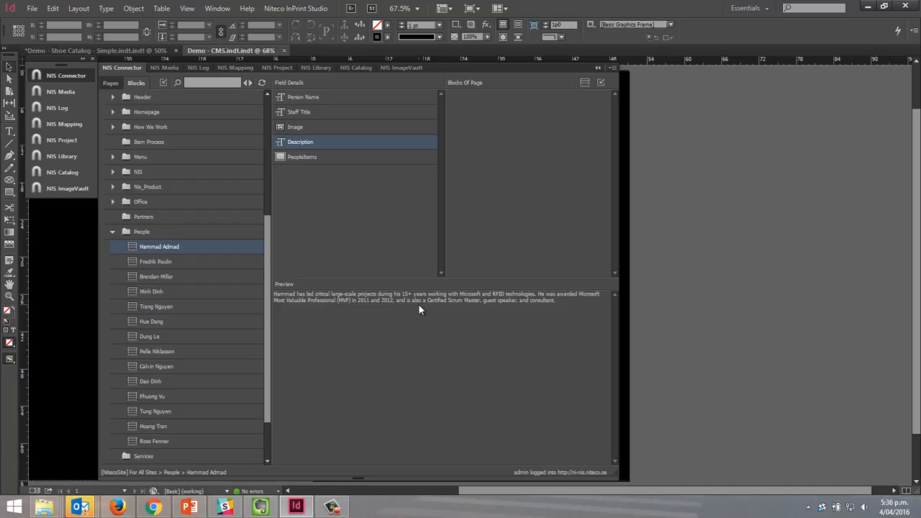
Step: Insert all the People blocks into the Our Team template and look through the generated staff profile pages
click(163, 248)
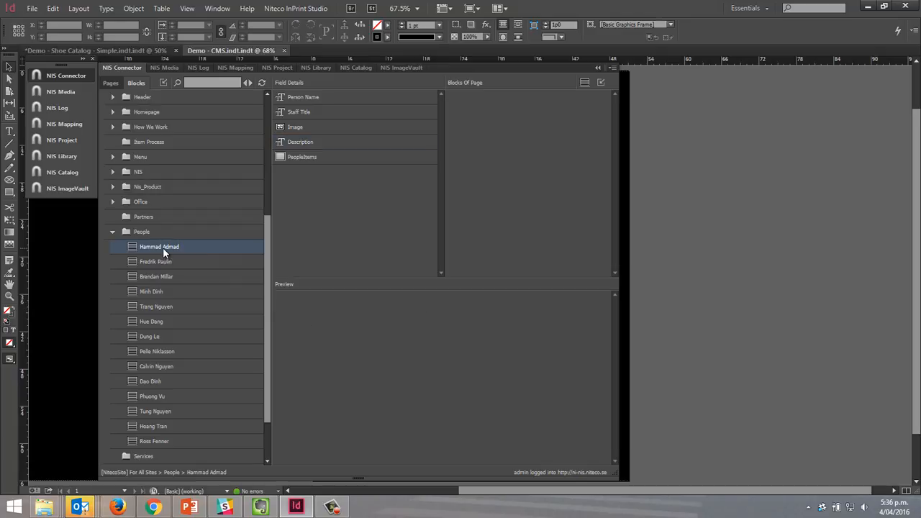
shift+click(145, 439)
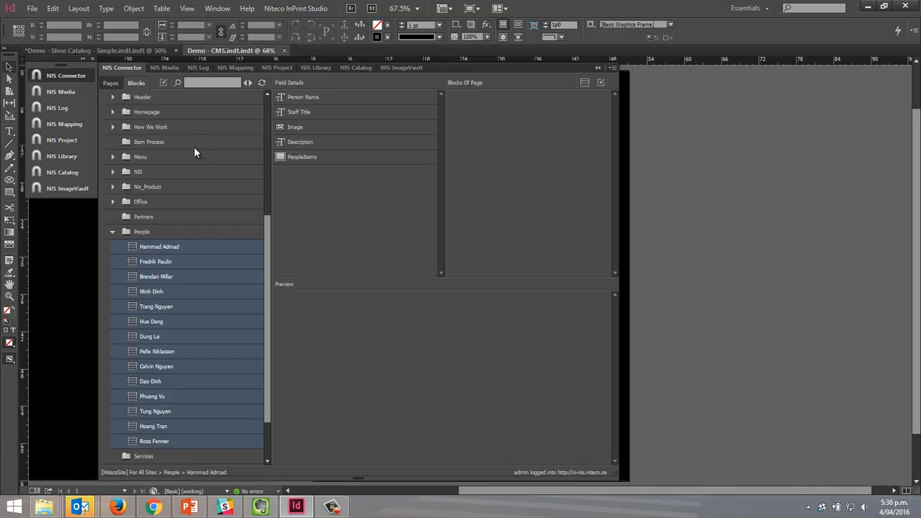
click(164, 83)
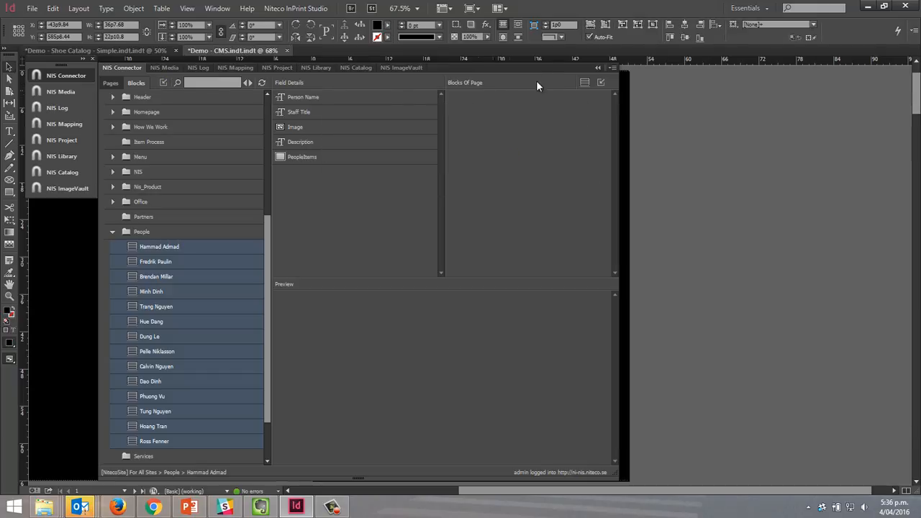
click(597, 67)
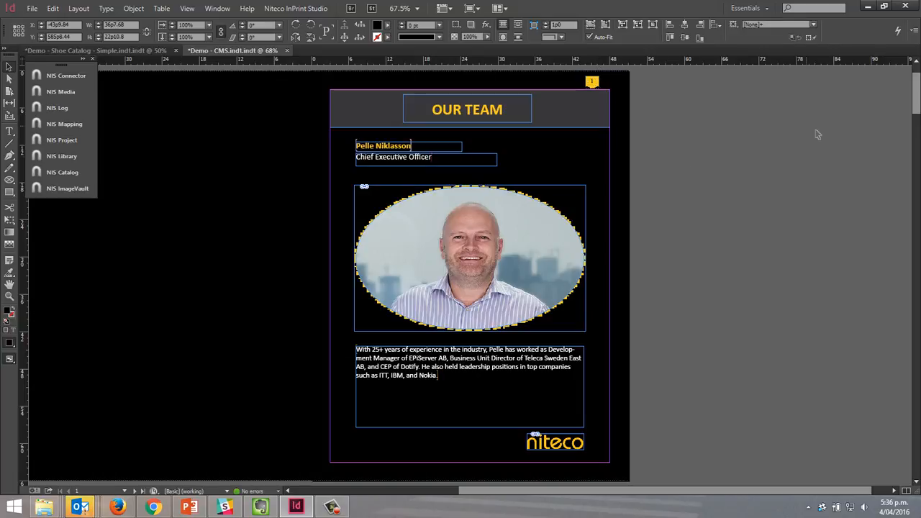
scroll(785, 175, down, 1)
drag(912, 97, 912, 294)
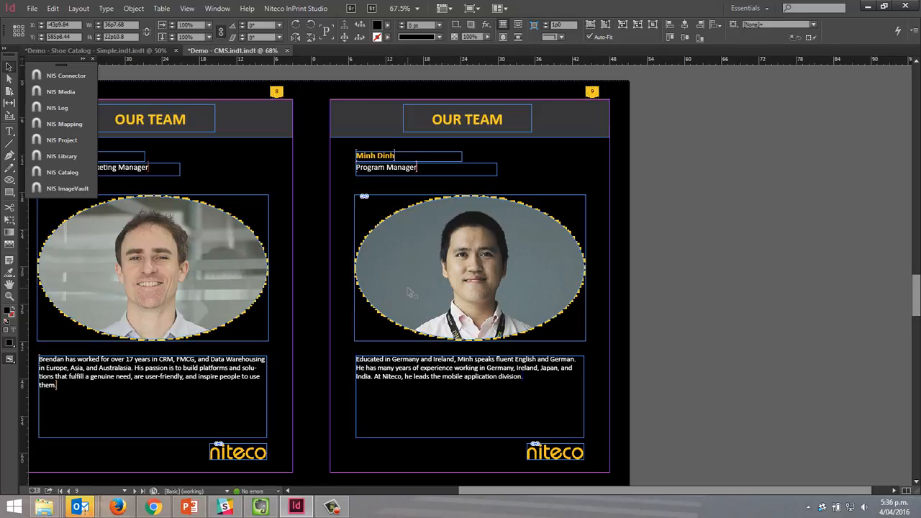
Step: Export the Our Team document as interactive PDF "Demo - CMS.indt.pdf" with all pages as spreads, replacing the existing file, and look through the exported profiles
key(ctrl+e)
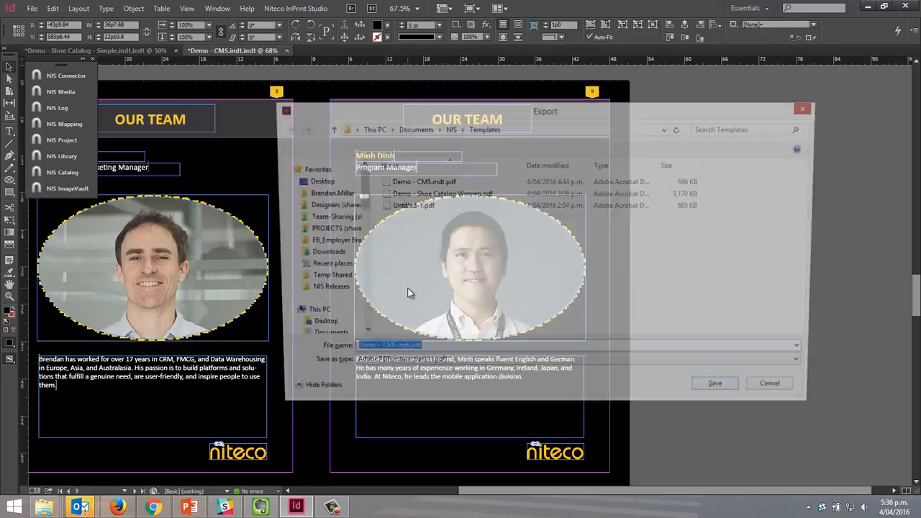
key(Return)
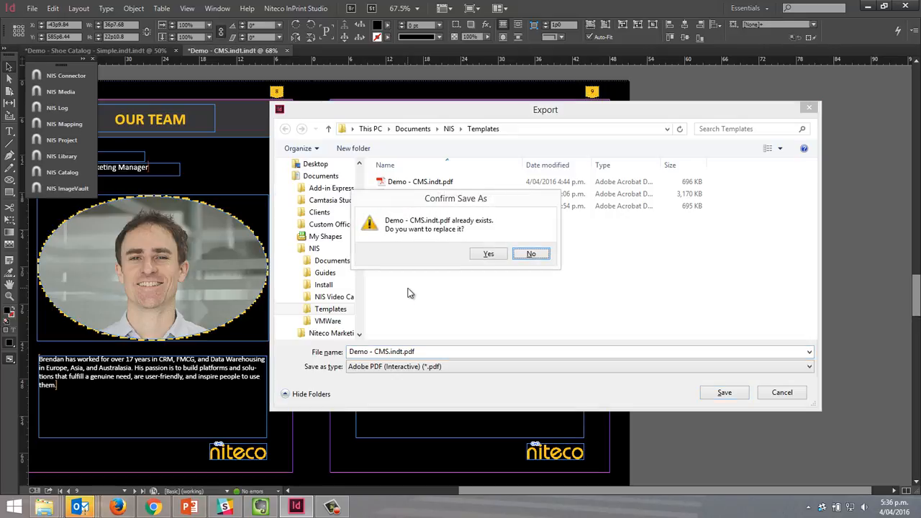
key(Left)
key(Return)
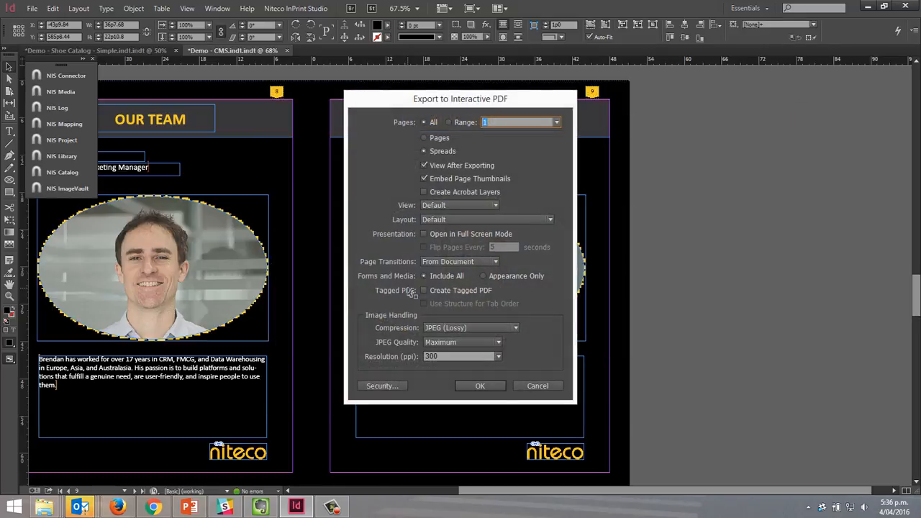
key(Return)
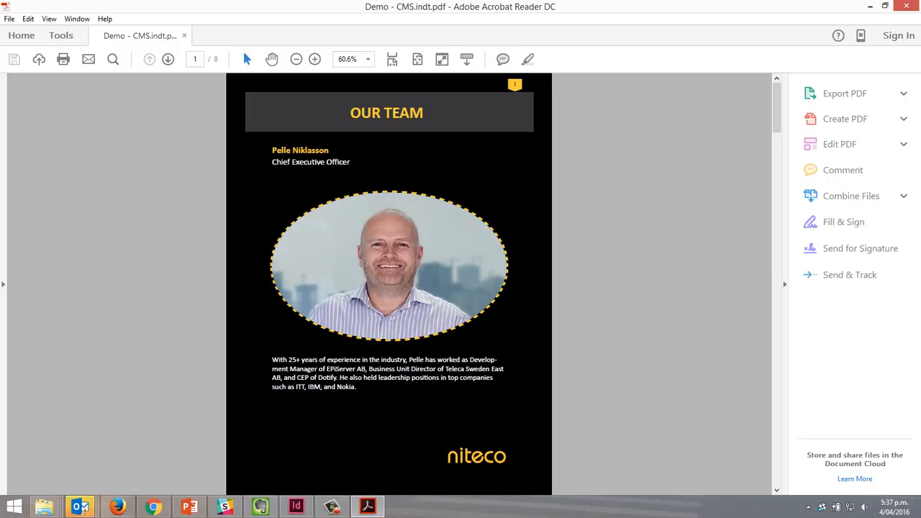
scroll(407, 288, down, 3)
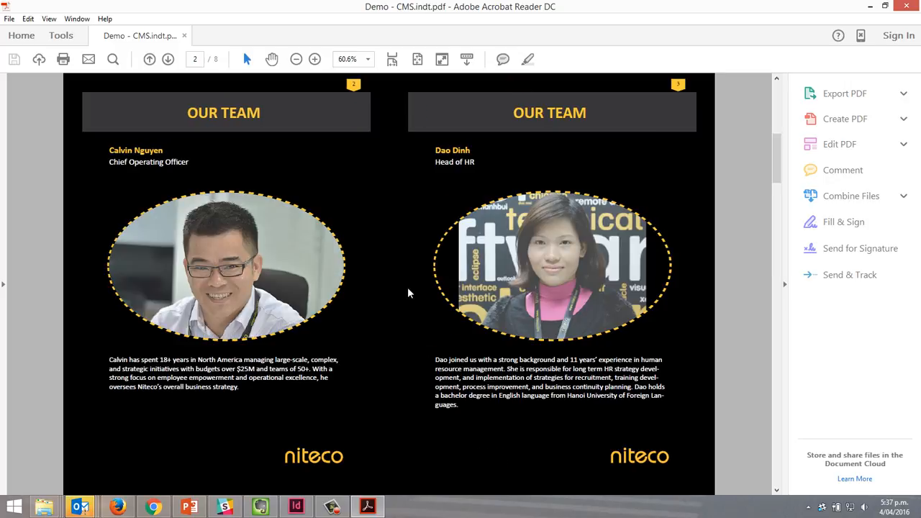
scroll(407, 287, down, 3)
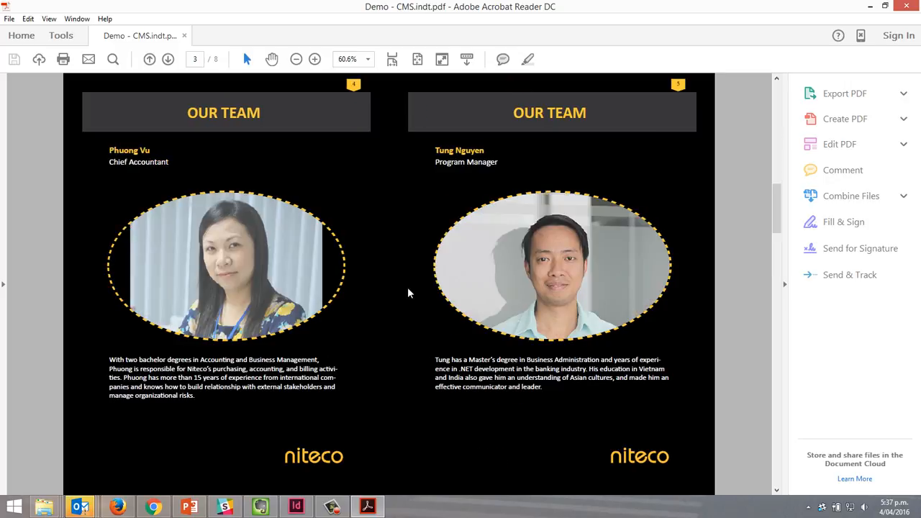
scroll(407, 287, down, 3)
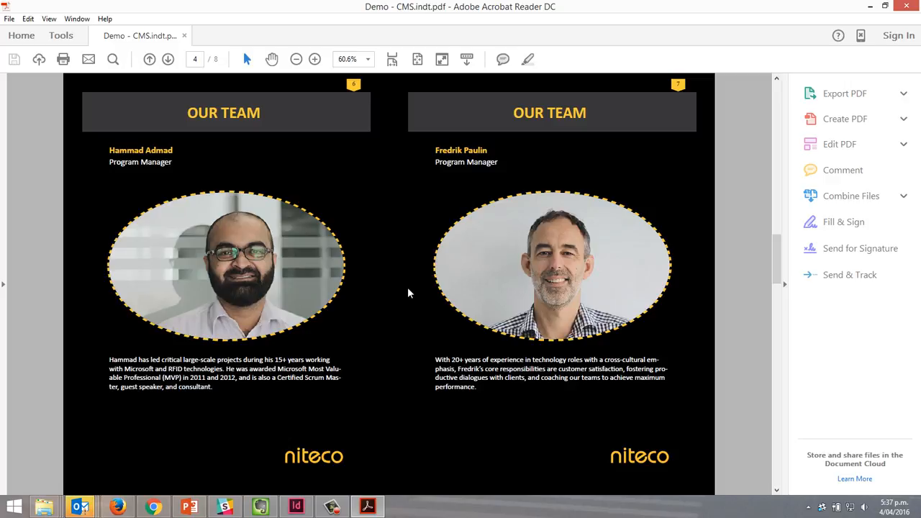